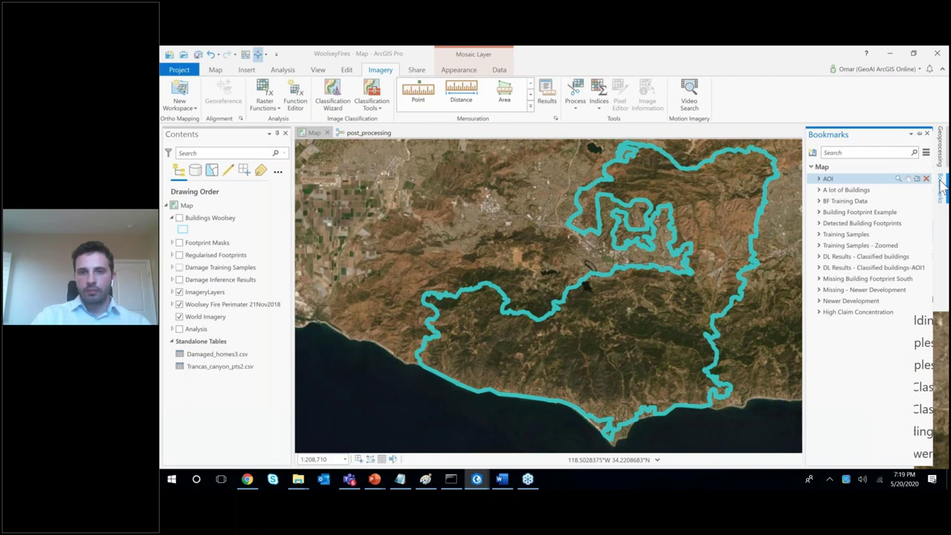
Zoom the map to the "A lot of Buildings" bookmark and open the Label Objects for Deep Learning tool
{"action": "left_click", "coordinate": [899, 190]}
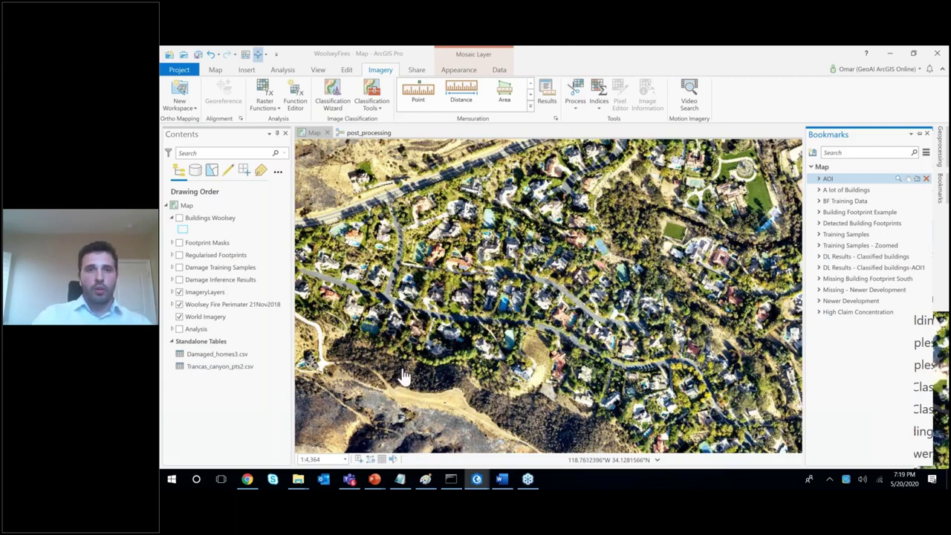
{"action": "left_click", "coordinate": [375, 109]}
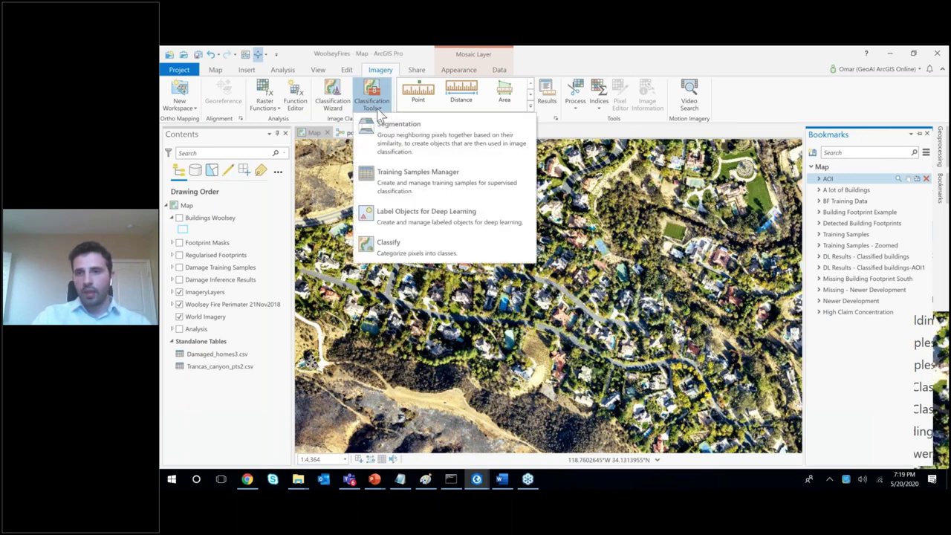
{"action": "left_click", "coordinate": [396, 223]}
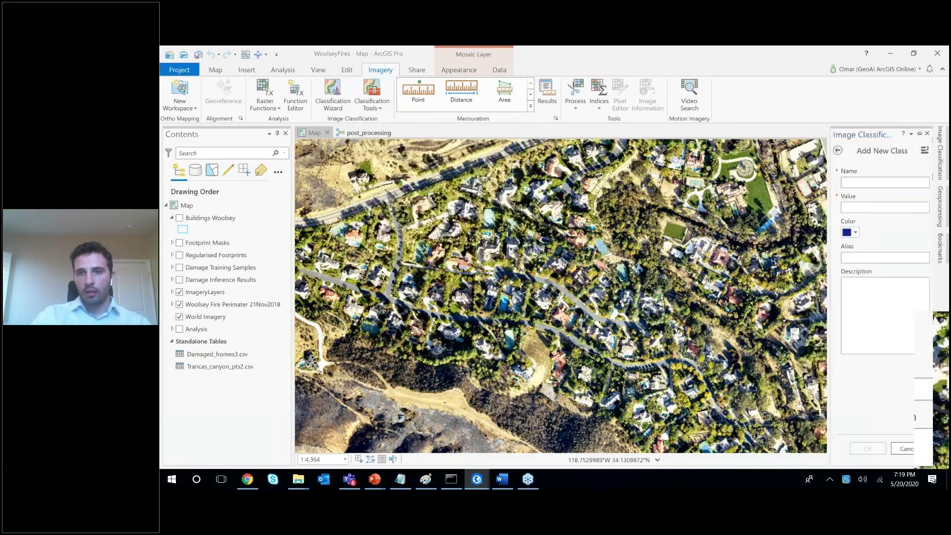
Add a class named Buildings with a turquoise color to the new labeling schema
{"action": "type", "text": "Buildings"}
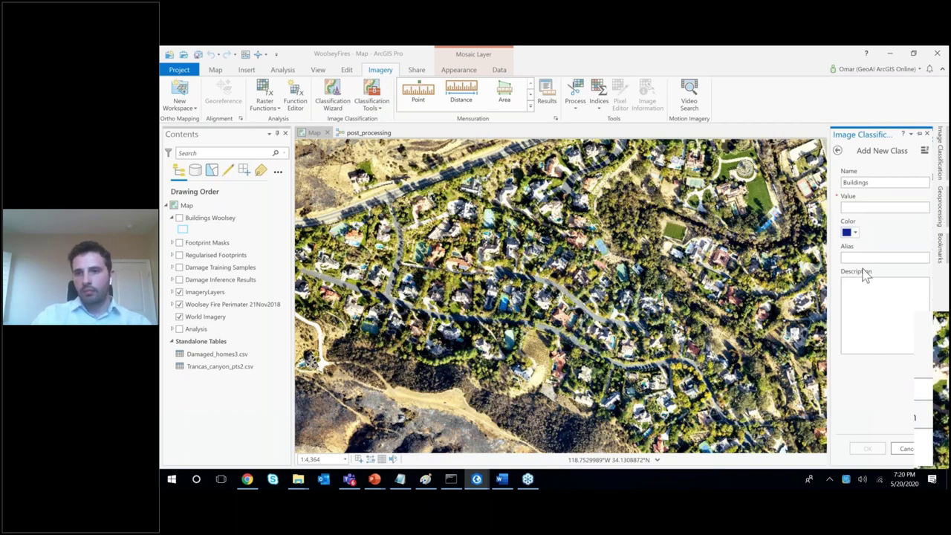
{"action": "left_click", "coordinate": [854, 233]}
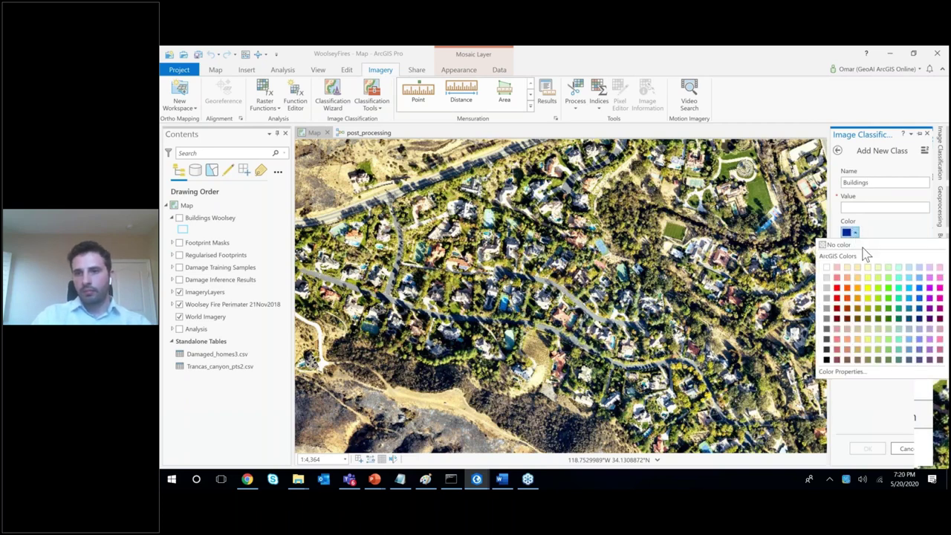
{"action": "left_click", "coordinate": [898, 284]}
{"action": "left_click", "coordinate": [873, 451]}
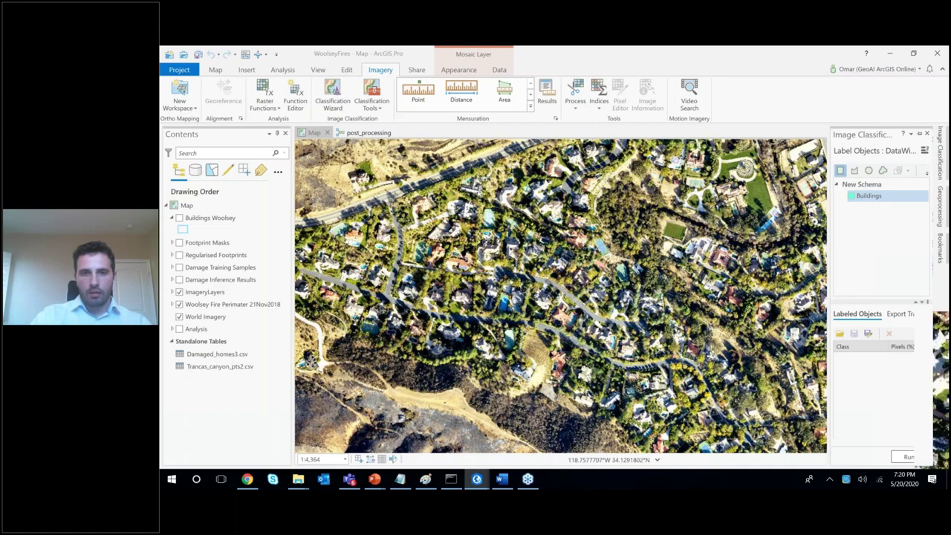
Label the lower roof section of the grey-roofed house north-west of the red-roofed one with a rectangle
{"action": "scroll", "coordinate": [560, 295], "scroll_direction": "up", "scroll_amount": 3}
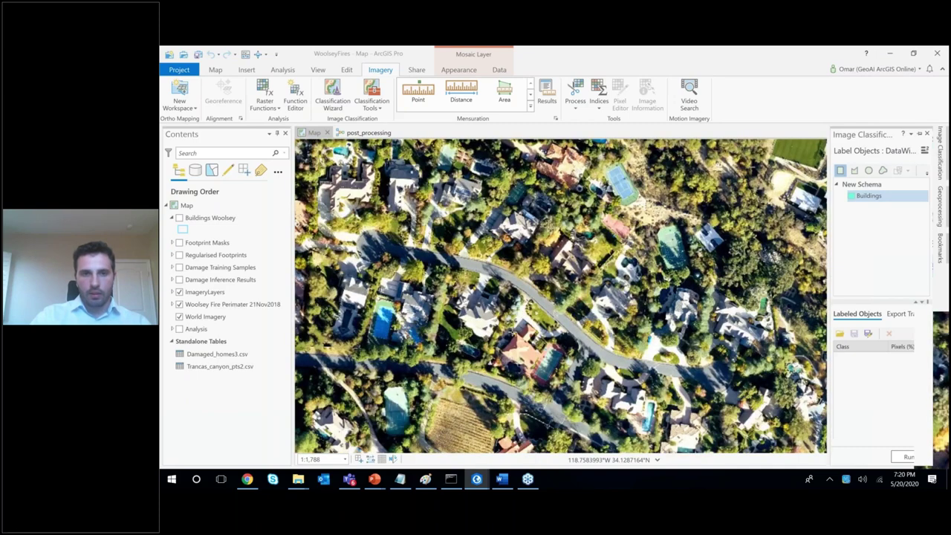
{"action": "scroll", "coordinate": [561, 295], "scroll_direction": "up", "scroll_amount": 3}
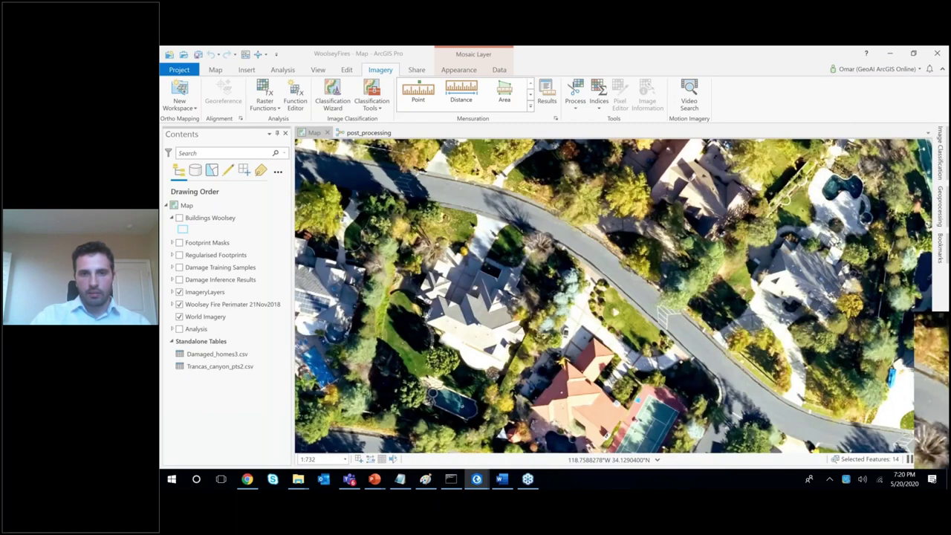
{"action": "left_click", "coordinate": [425, 315]}
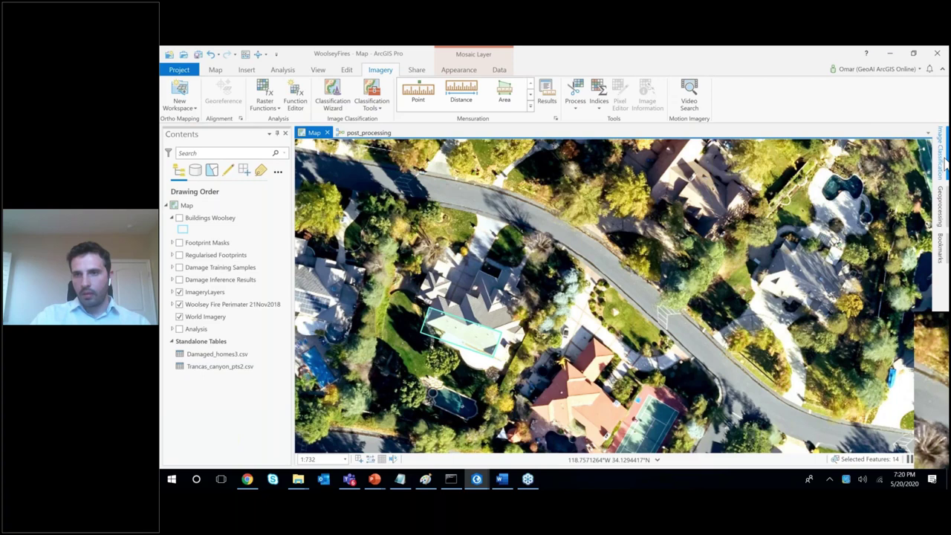
Trace the full outline of the same grey-roofed house as a Buildings polygon
{"action": "left_click", "coordinate": [942, 148]}
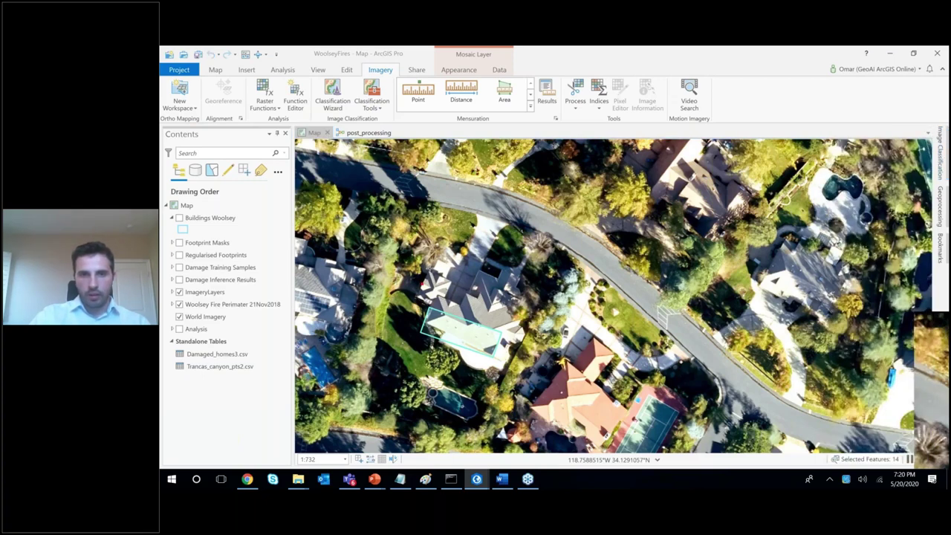
{"action": "left_click", "coordinate": [425, 276]}
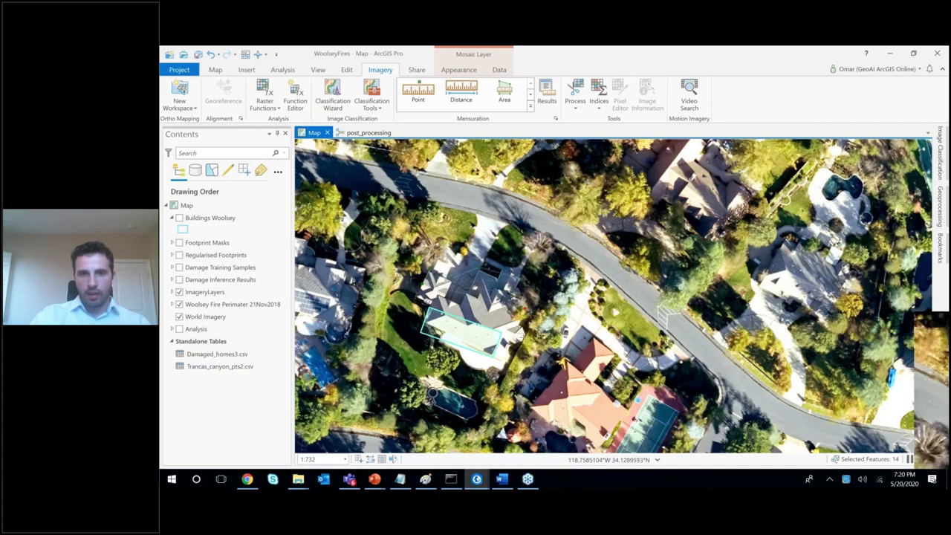
{"action": "left_click", "coordinate": [414, 336]}
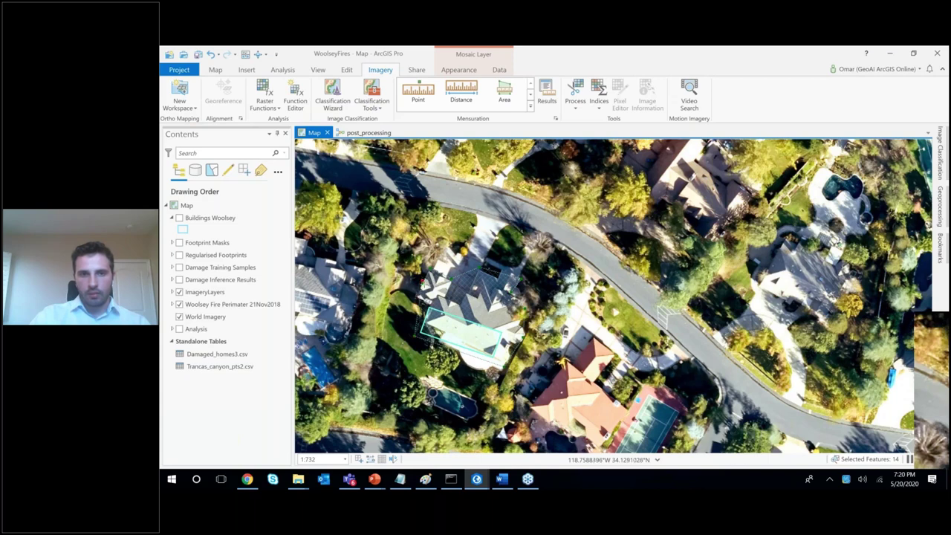
{"action": "double_click", "coordinate": [421, 276]}
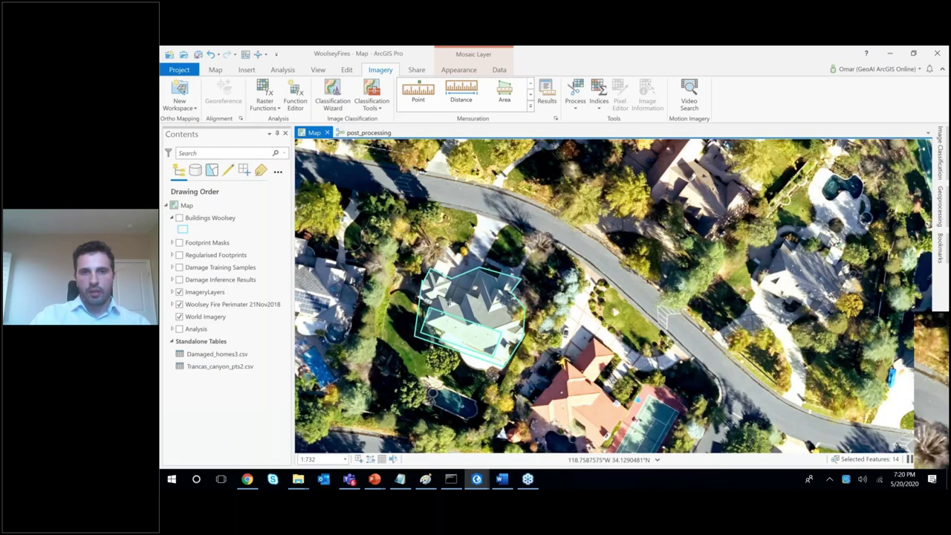
Turn on the Buildings Woolsey layer to overlay the existing building footprints on the neighborhood imagery
{"action": "scroll", "coordinate": [450, 301], "scroll_direction": "down", "scroll_amount": 3}
{"action": "left_click", "coordinate": [182, 220]}
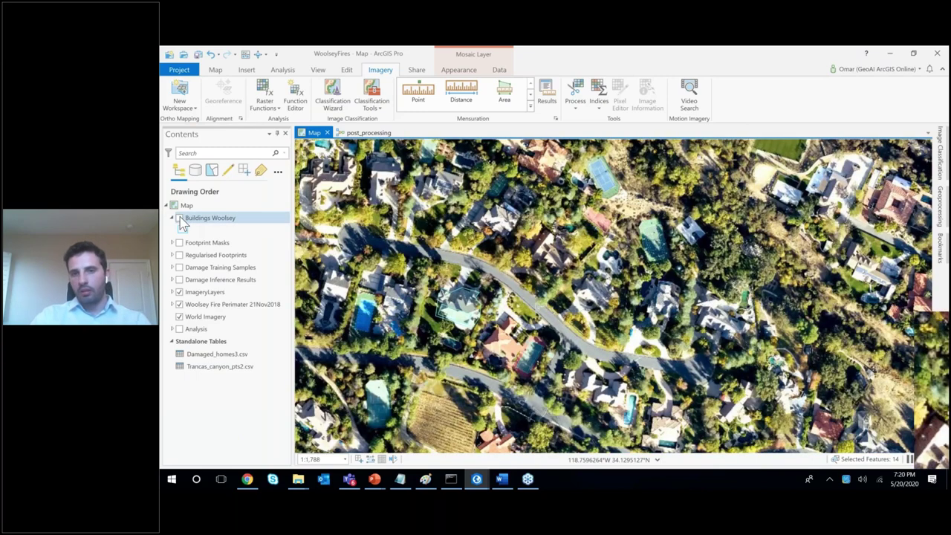
{"action": "left_click", "coordinate": [179, 218]}
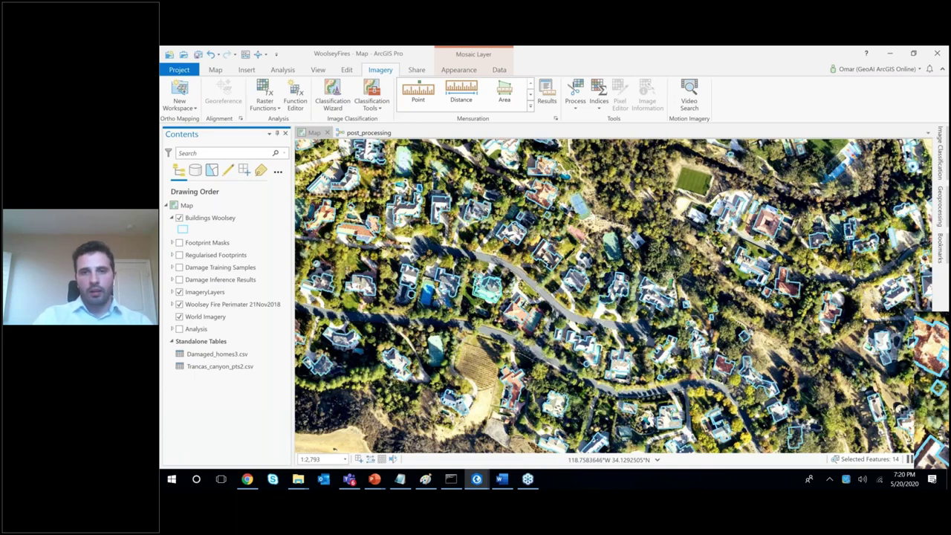
{"action": "scroll", "coordinate": [491, 254], "scroll_direction": "down", "scroll_amount": 2}
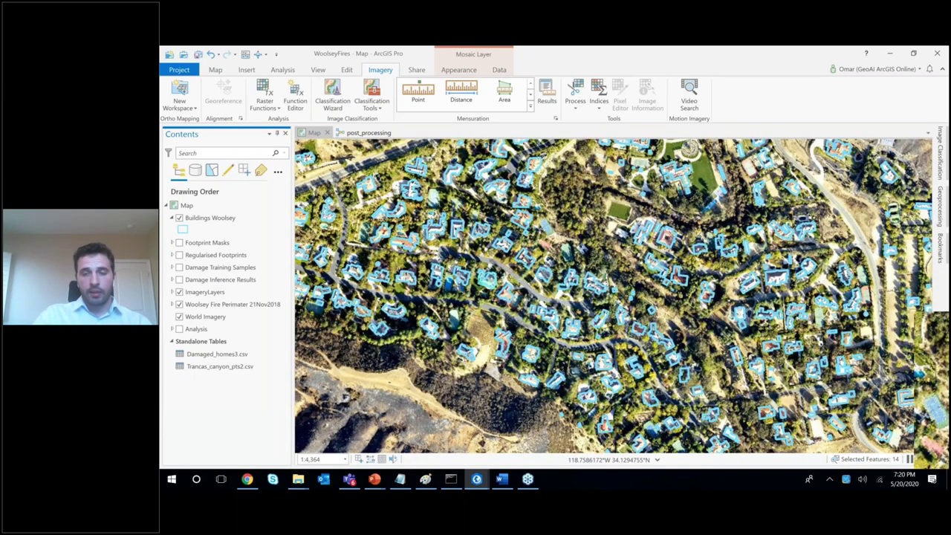
{"action": "scroll", "coordinate": [622, 295], "scroll_direction": "down", "scroll_amount": 2}
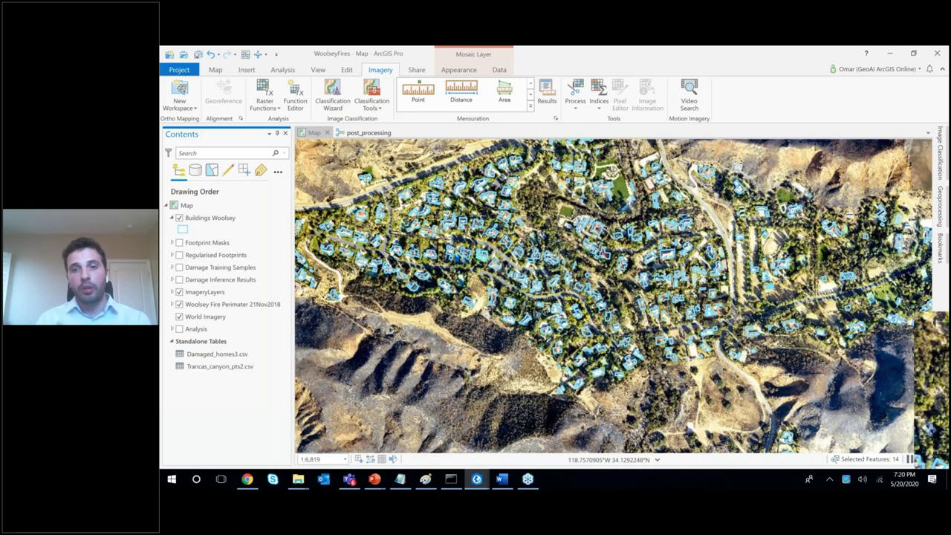
{"action": "scroll", "coordinate": [530, 245], "scroll_direction": "up", "scroll_amount": 2}
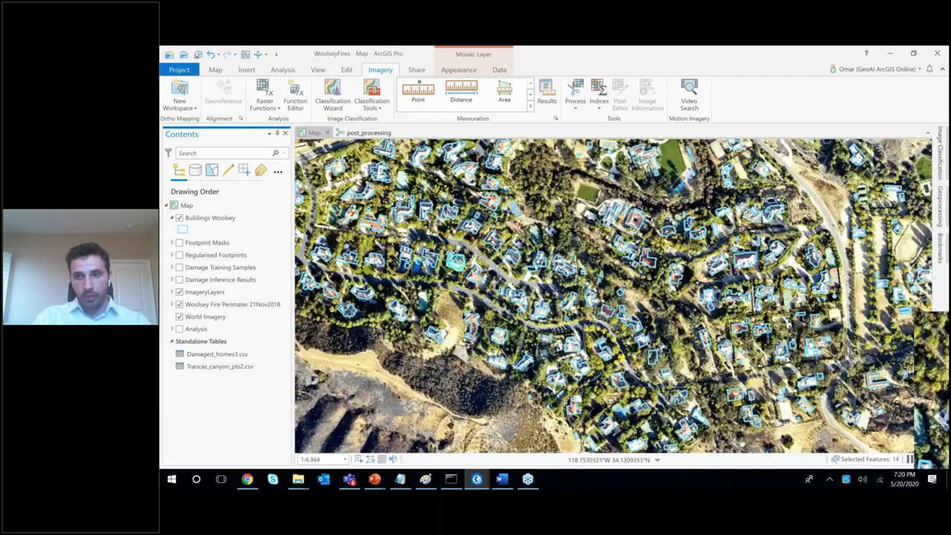
Open the Export Training Data For Deep Learning tool and review the metadata format options, keeping Classified Tiles
{"action": "left_click", "coordinate": [940, 216]}
{"action": "left_click", "coordinate": [843, 153]}
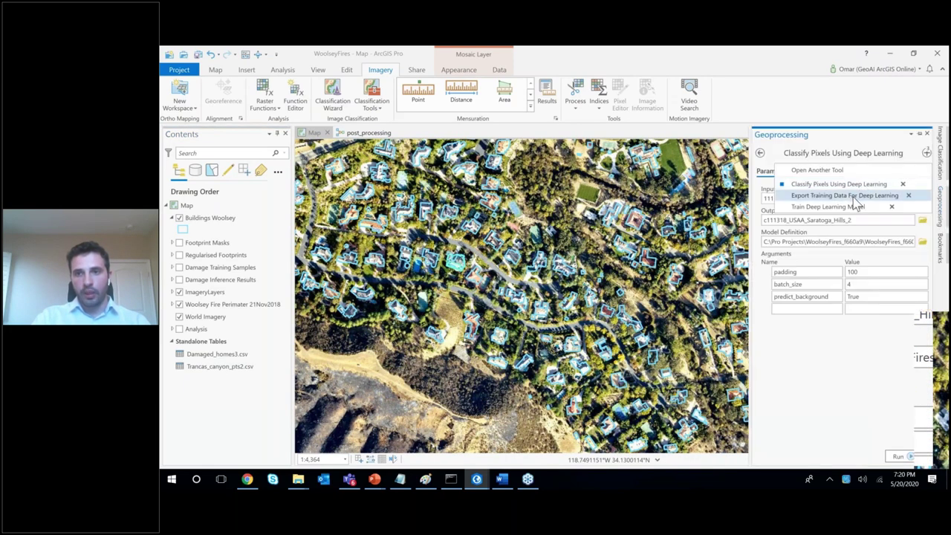
{"action": "left_click", "coordinate": [853, 197]}
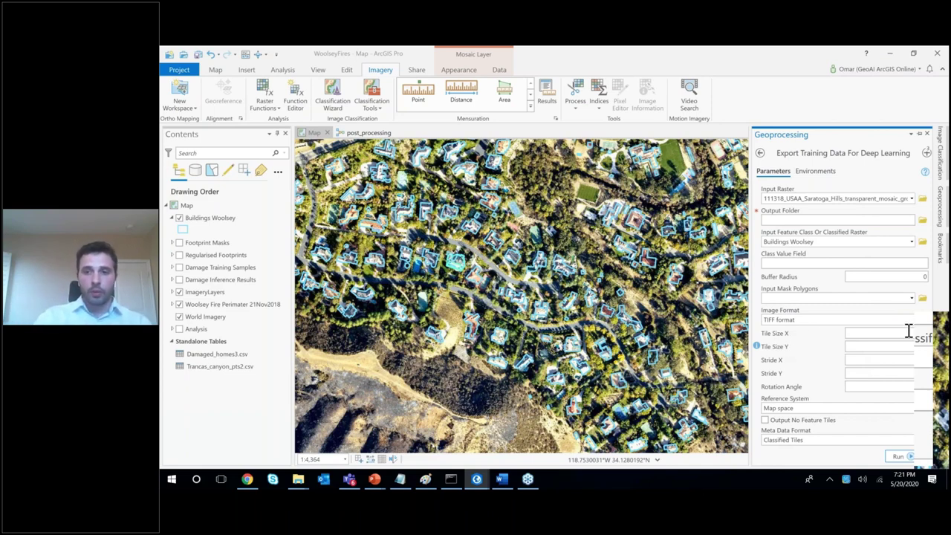
{"action": "left_click", "coordinate": [926, 448]}
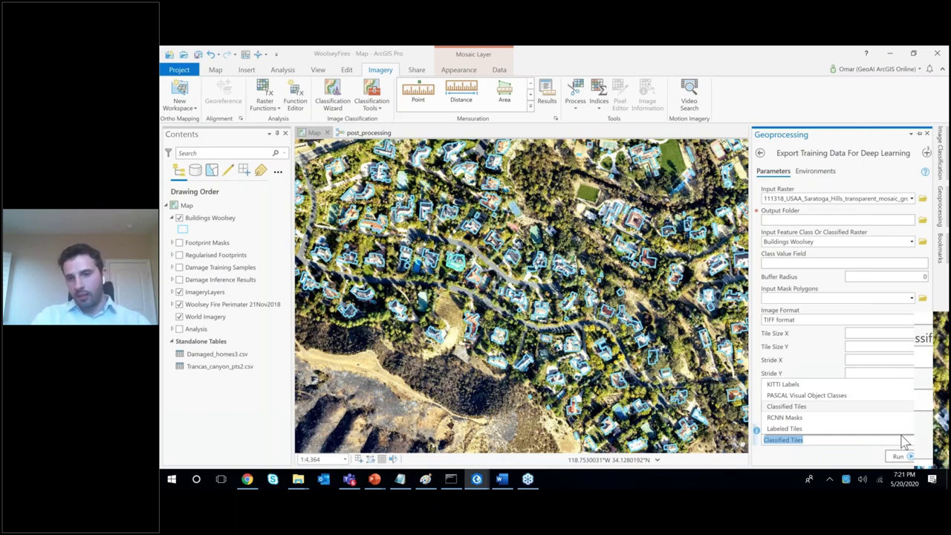
{"action": "left_click", "coordinate": [875, 440]}
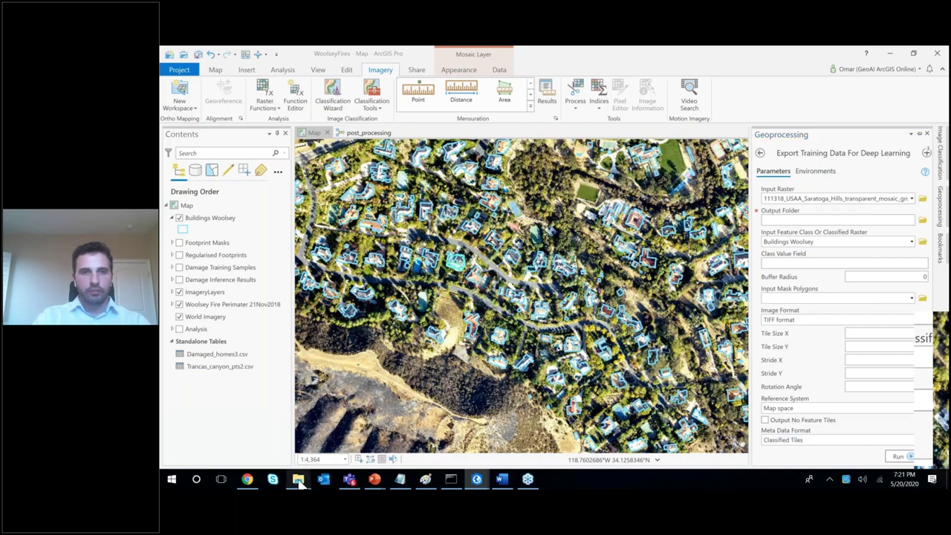
Switch to File Explorer and examine the exported image tiles in the images folder of Footprints Training Data
{"action": "left_click", "coordinate": [297, 481]}
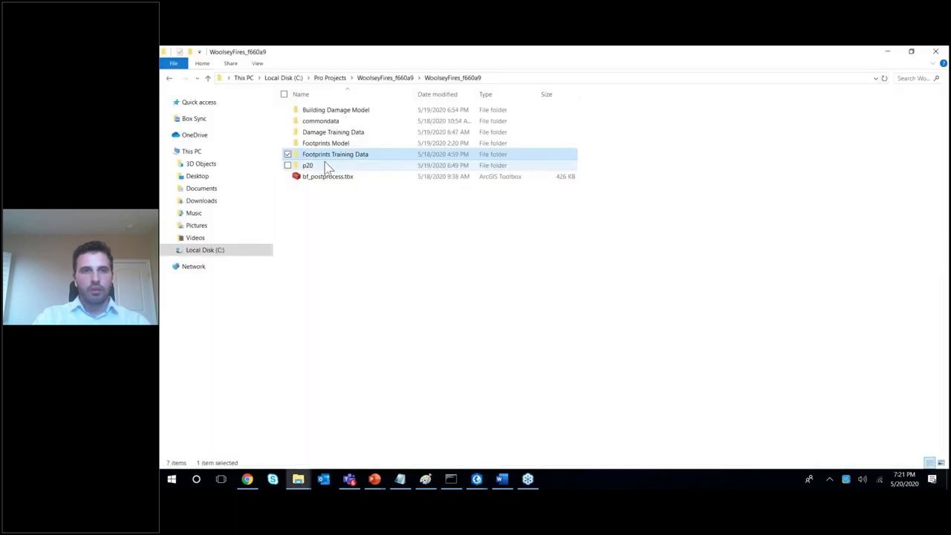
{"action": "double_click", "coordinate": [372, 157]}
{"action": "left_click", "coordinate": [337, 113]}
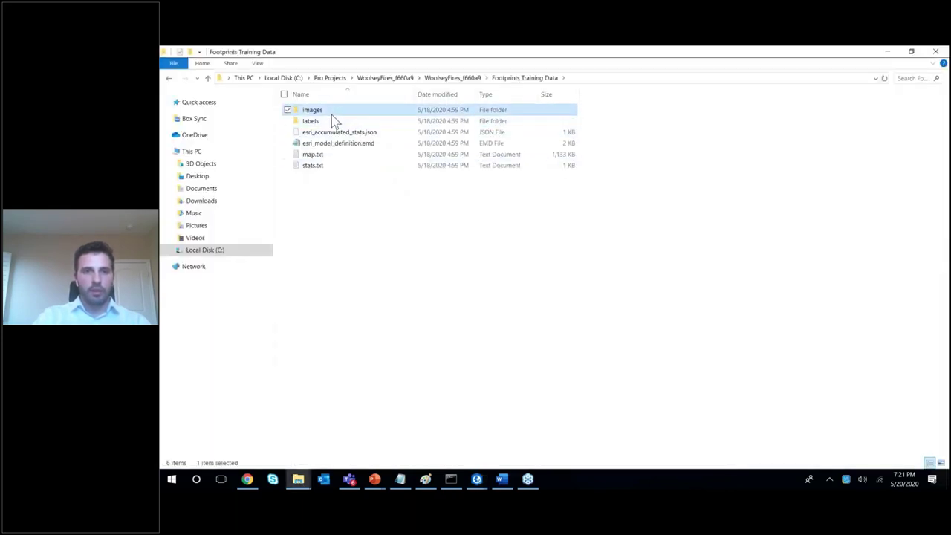
{"action": "double_click", "coordinate": [332, 114]}
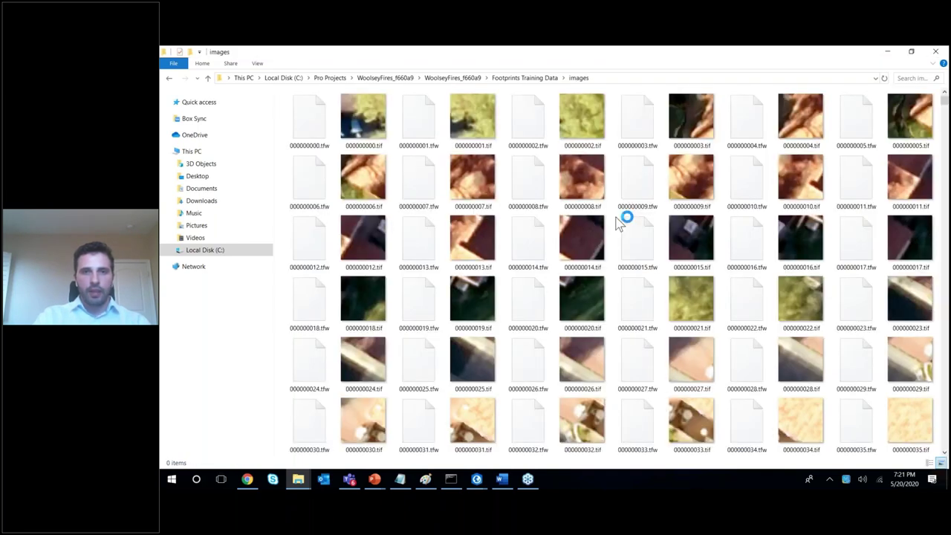
{"action": "scroll", "coordinate": [587, 290], "scroll_direction": "down", "scroll_amount": 5}
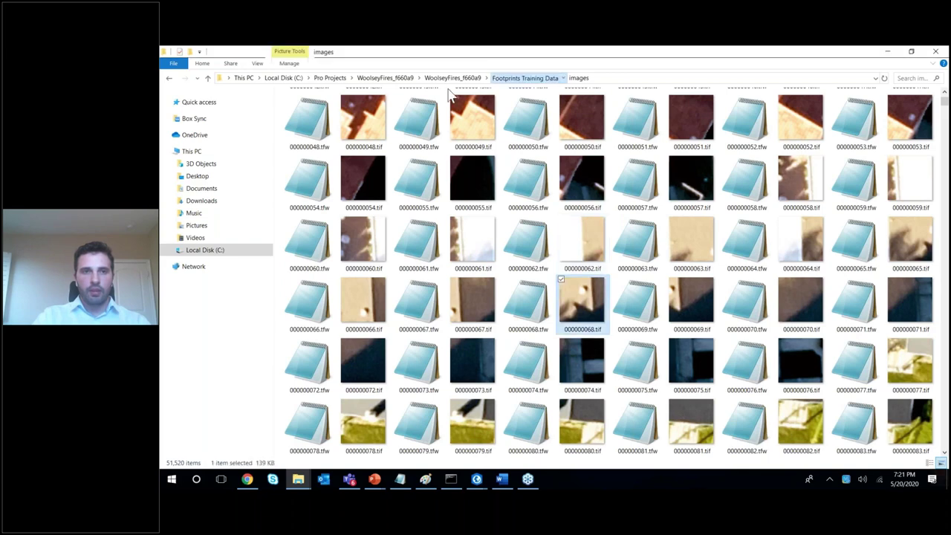
Examine the label tiles in the labels folder of Footprints Training Data and return to ArcGIS Pro
{"action": "left_click", "coordinate": [525, 77]}
{"action": "double_click", "coordinate": [332, 123]}
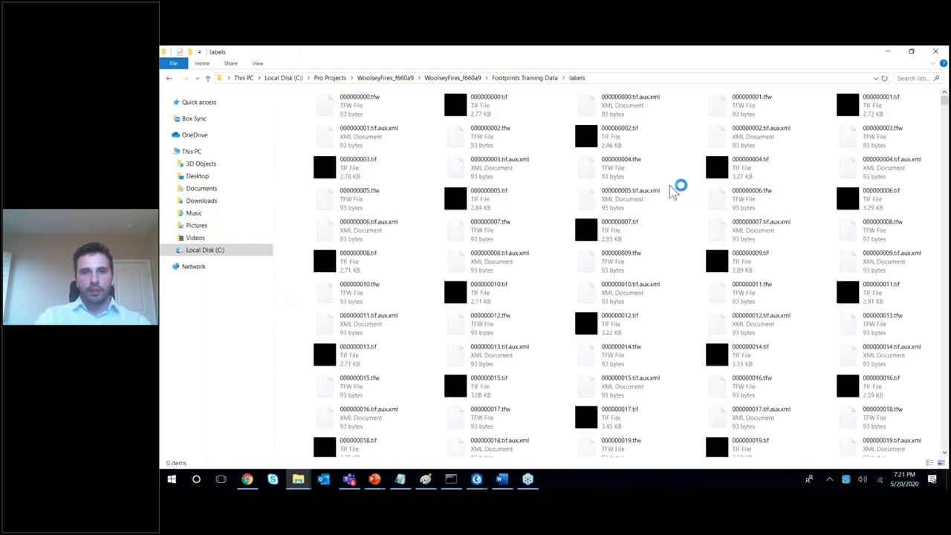
{"action": "scroll", "coordinate": [497, 217], "scroll_direction": "down", "scroll_amount": 2}
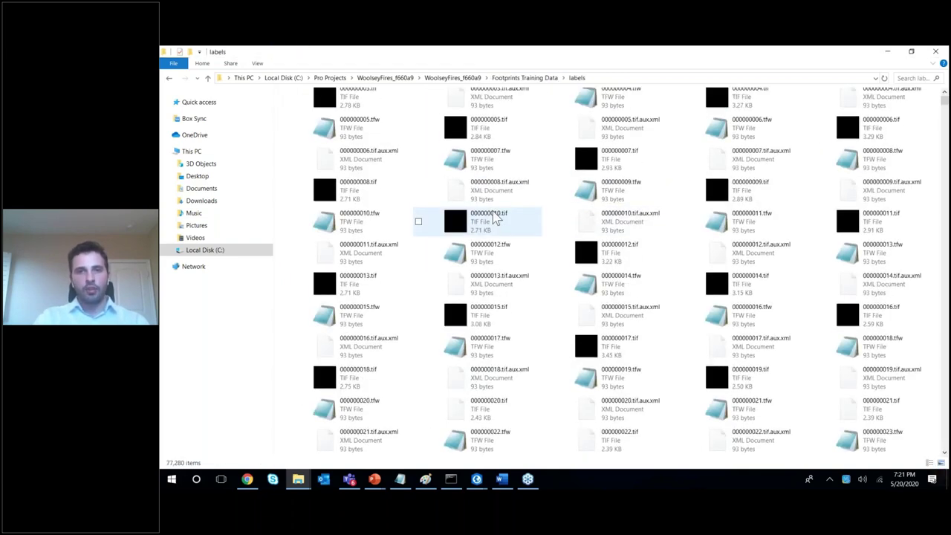
{"action": "scroll", "coordinate": [488, 134], "scroll_direction": "down", "scroll_amount": 3}
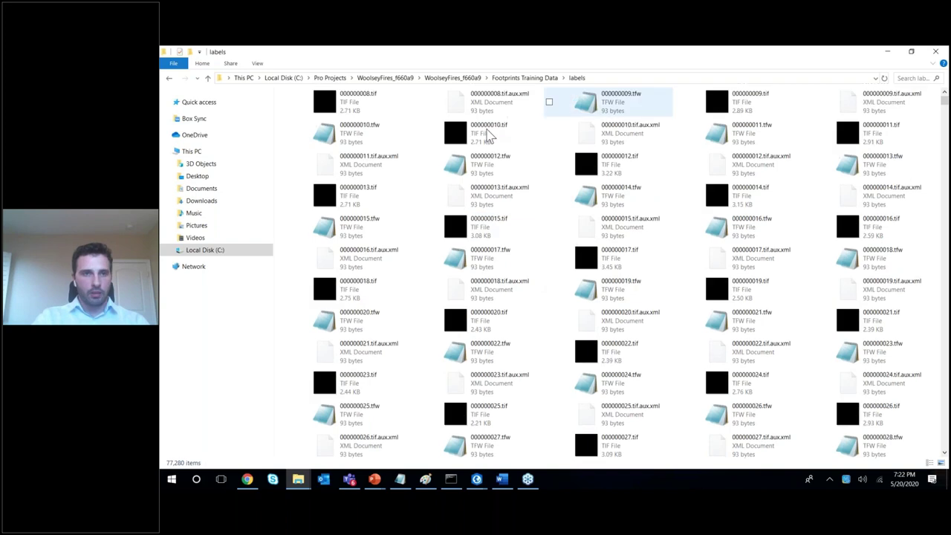
{"action": "left_click", "coordinate": [886, 58]}
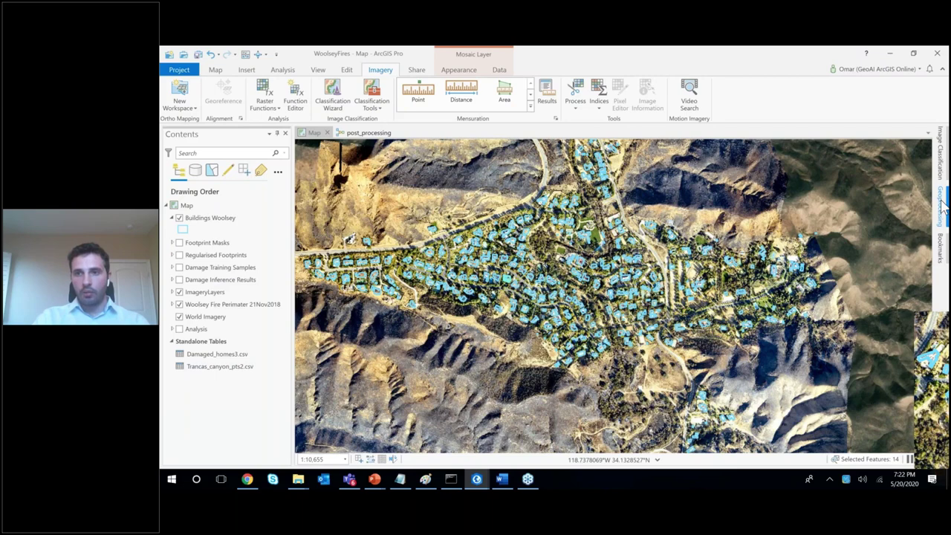
Open the Train Deep Learning Model tool and set its input training data to the Footprints Training Data folder
{"action": "left_click", "coordinate": [942, 208]}
{"action": "left_click", "coordinate": [843, 153]}
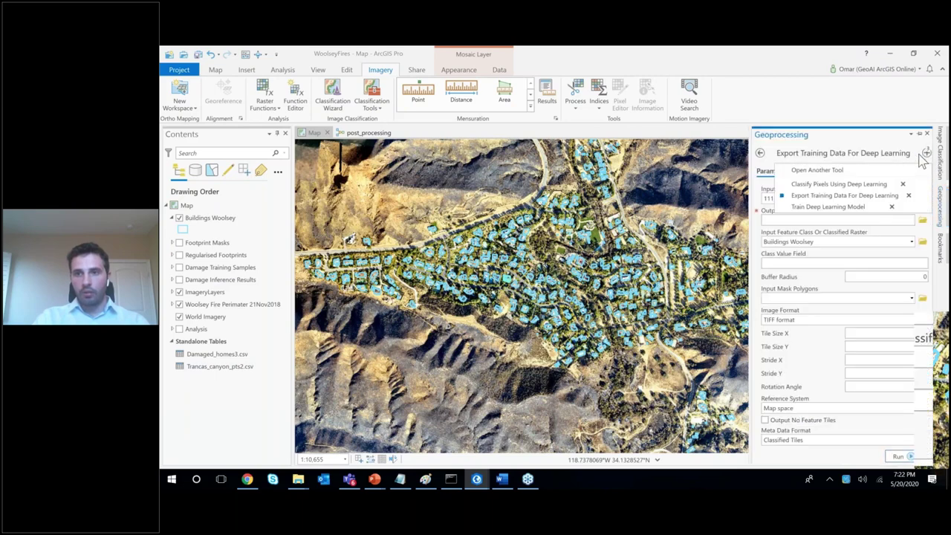
{"action": "left_click", "coordinate": [836, 208]}
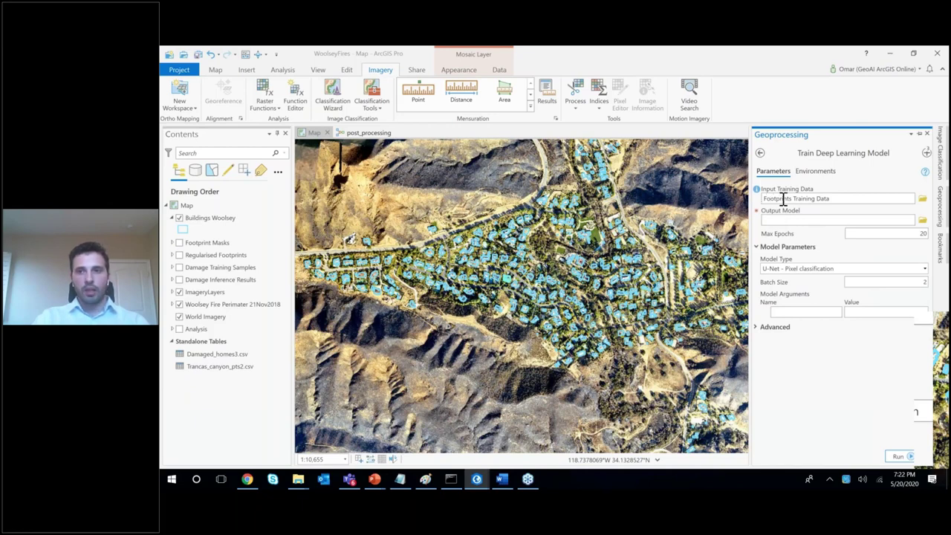
{"action": "left_click", "coordinate": [922, 200]}
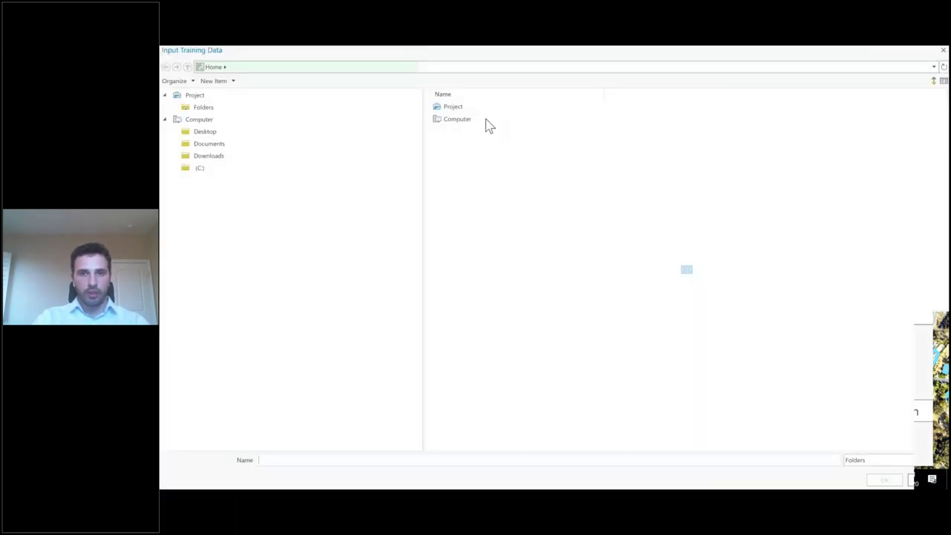
{"action": "left_click", "coordinate": [519, 158]}
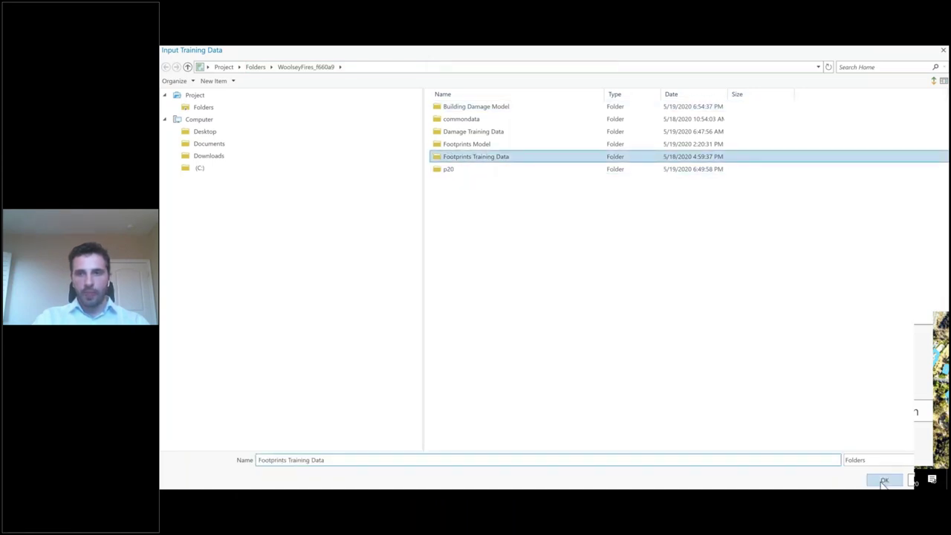
{"action": "left_click", "coordinate": [883, 481]}
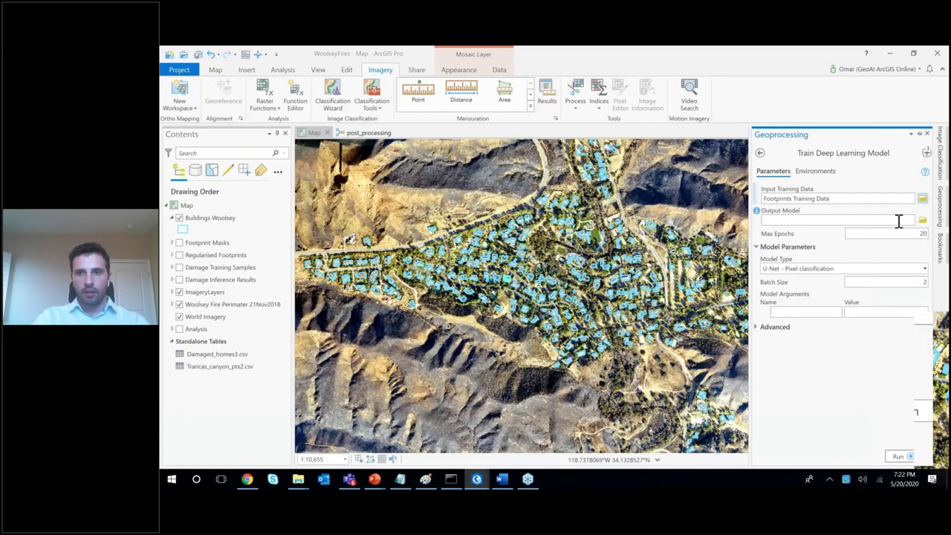
Set the output model of the Train Deep Learning Model tool to the Footprints Model folder
{"action": "left_click", "coordinate": [921, 223]}
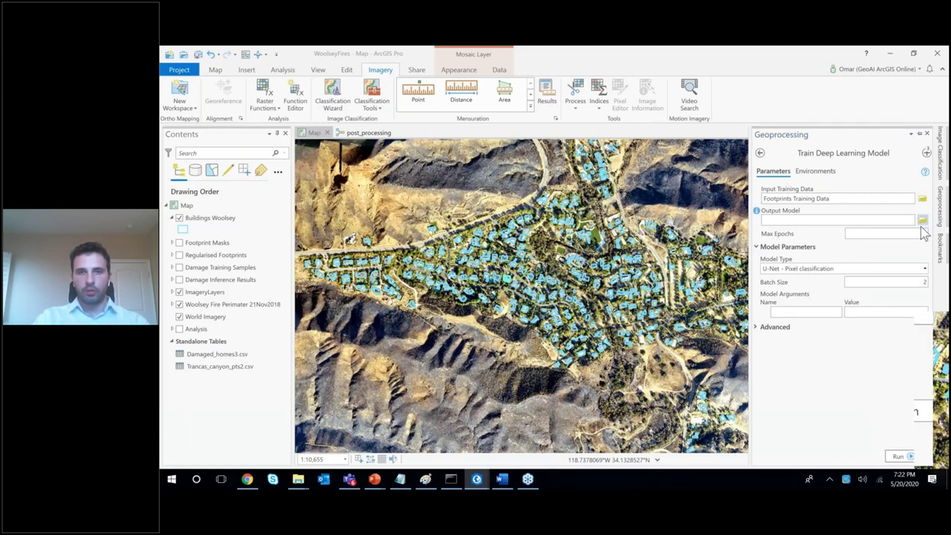
{"action": "left_click", "coordinate": [520, 158]}
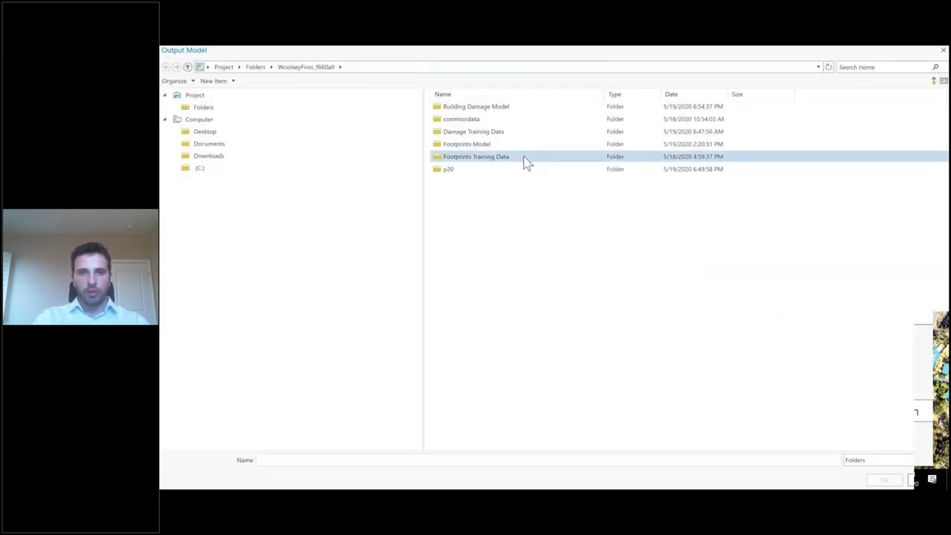
{"action": "left_click", "coordinate": [529, 145]}
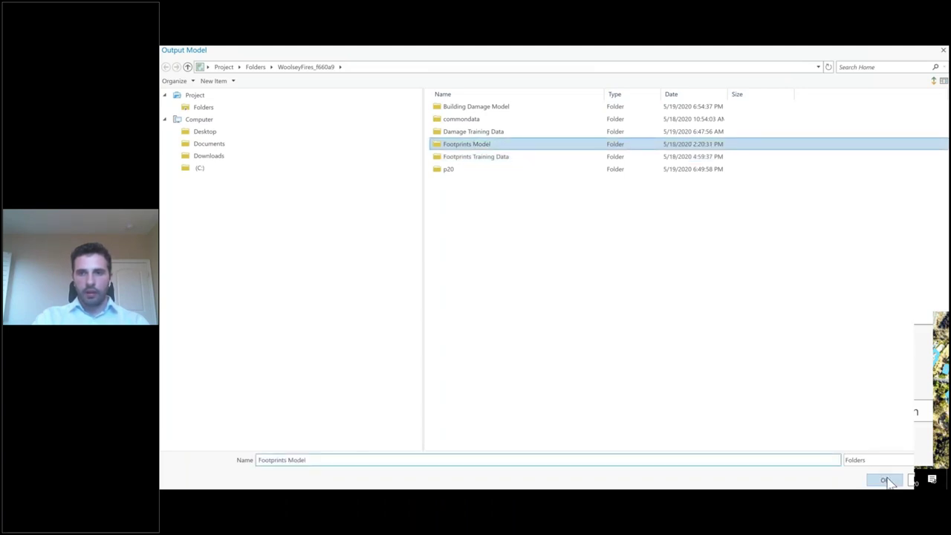
{"action": "left_click", "coordinate": [883, 480]}
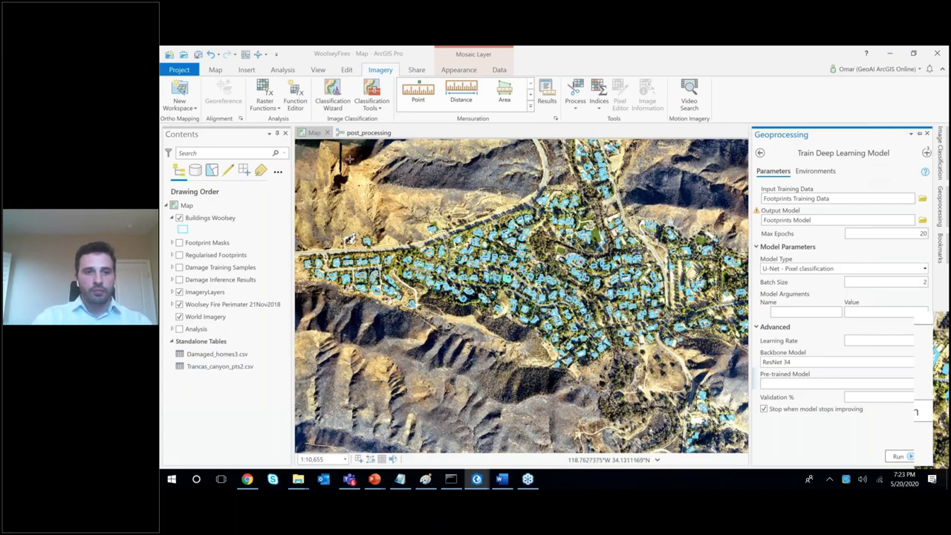
Hide the Buildings Woolsey layer and display the Footprint Masks layer on the map
{"action": "left_click", "coordinate": [194, 220]}
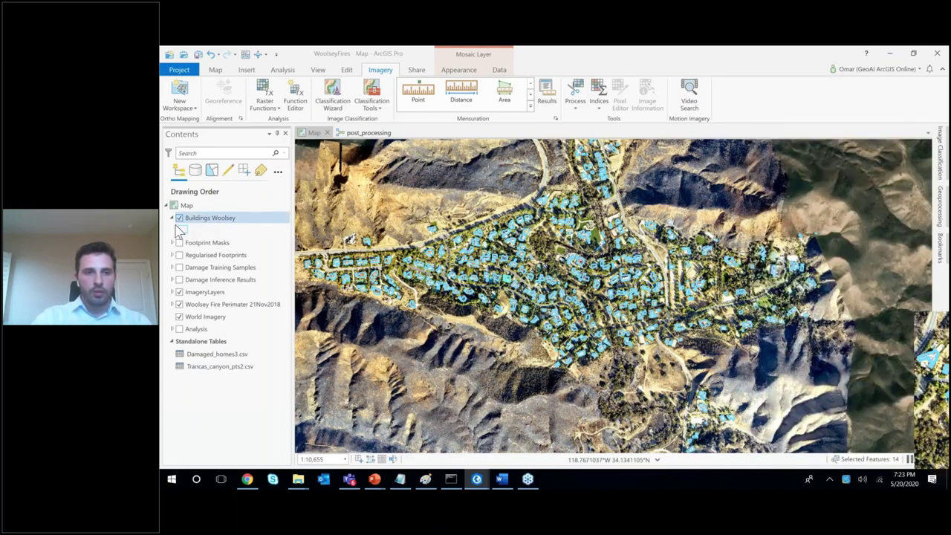
{"action": "left_click", "coordinate": [179, 219]}
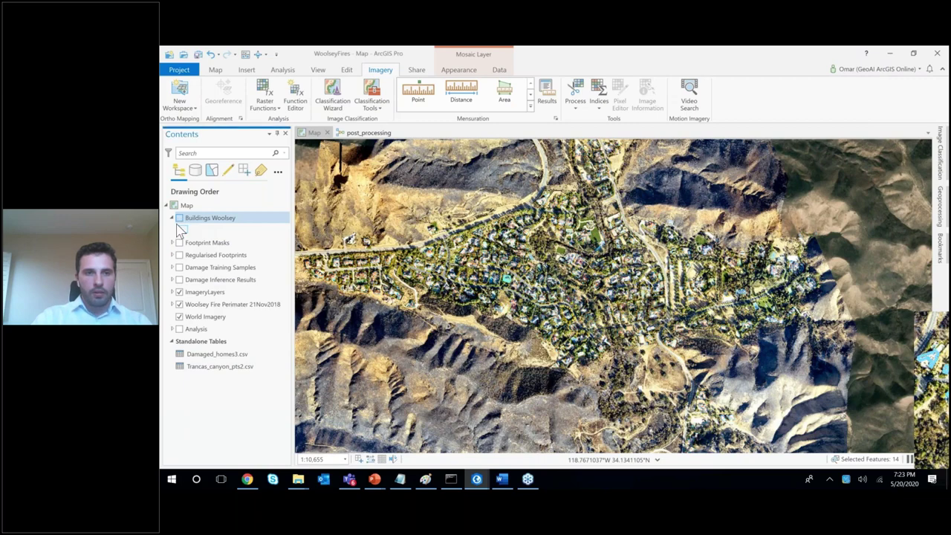
{"action": "left_click", "coordinate": [179, 218]}
{"action": "left_click", "coordinate": [179, 217]}
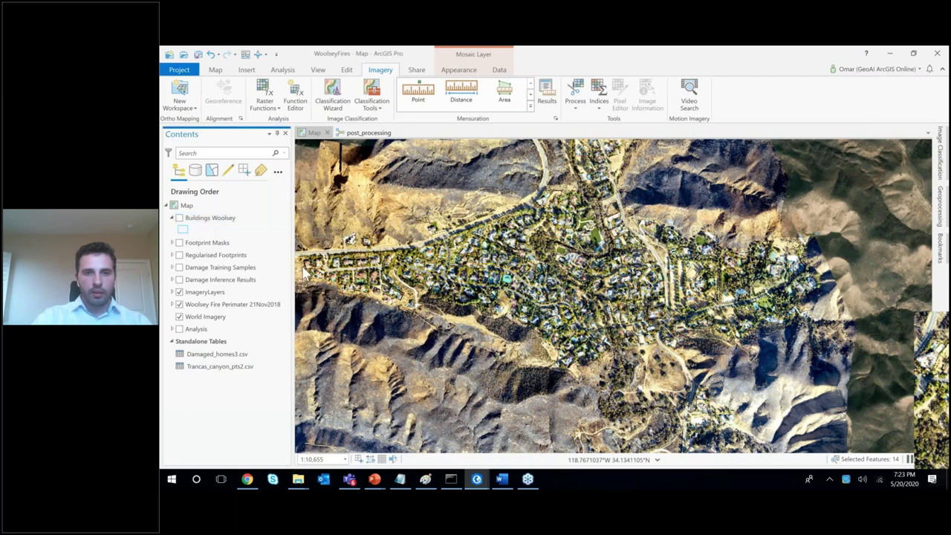
{"action": "left_click", "coordinate": [179, 242]}
Examine the Footprint Masks over the imagery, both across the fire area and close up on individual buildings
{"action": "scroll", "coordinate": [587, 297], "scroll_direction": "down", "scroll_amount": 5}
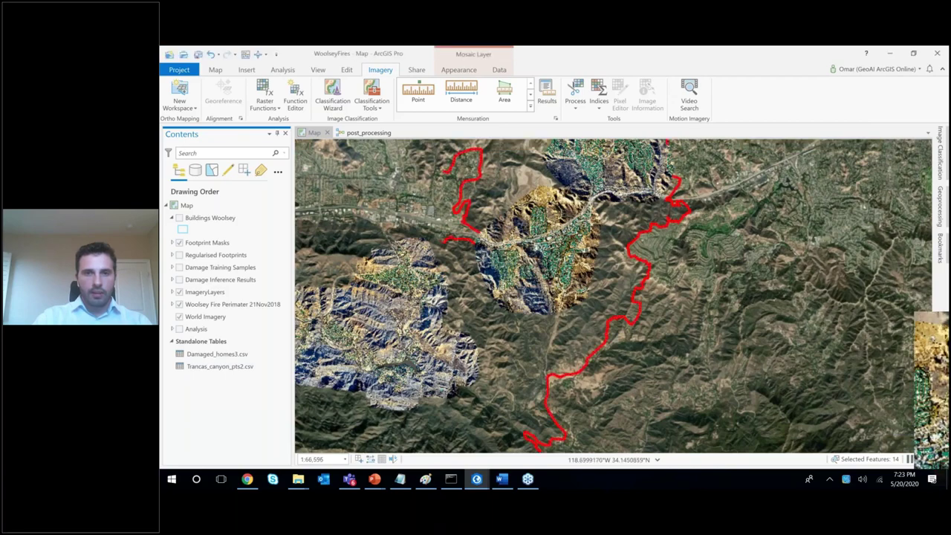
{"action": "scroll", "coordinate": [478, 245], "scroll_direction": "up", "scroll_amount": 15}
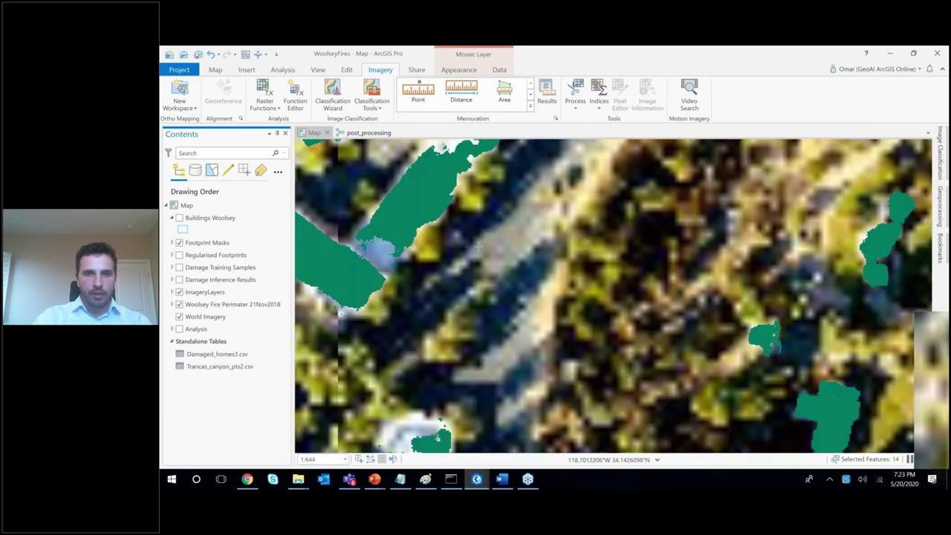
{"action": "scroll", "coordinate": [478, 245], "scroll_direction": "down", "scroll_amount": 2}
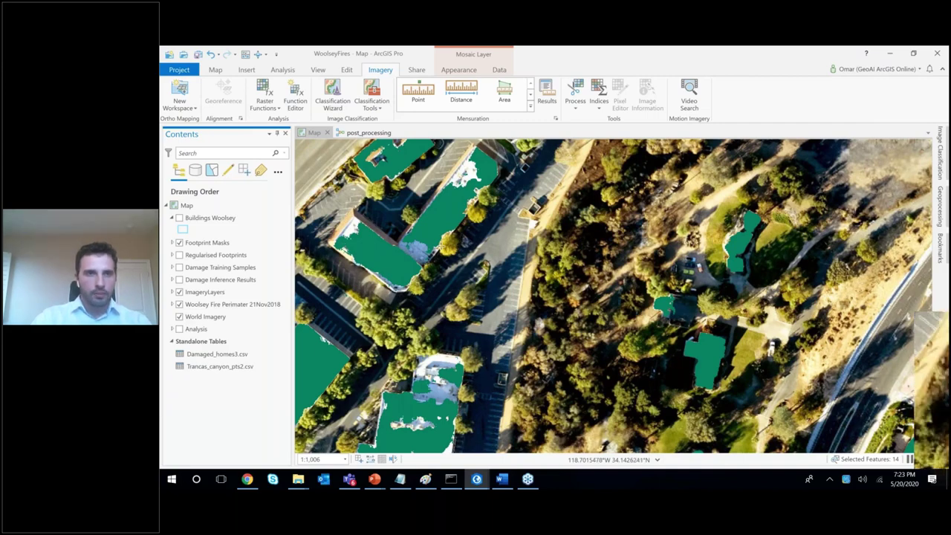
{"action": "scroll", "coordinate": [368, 173], "scroll_direction": "down", "scroll_amount": 2}
{"action": "left_click", "coordinate": [215, 70]}
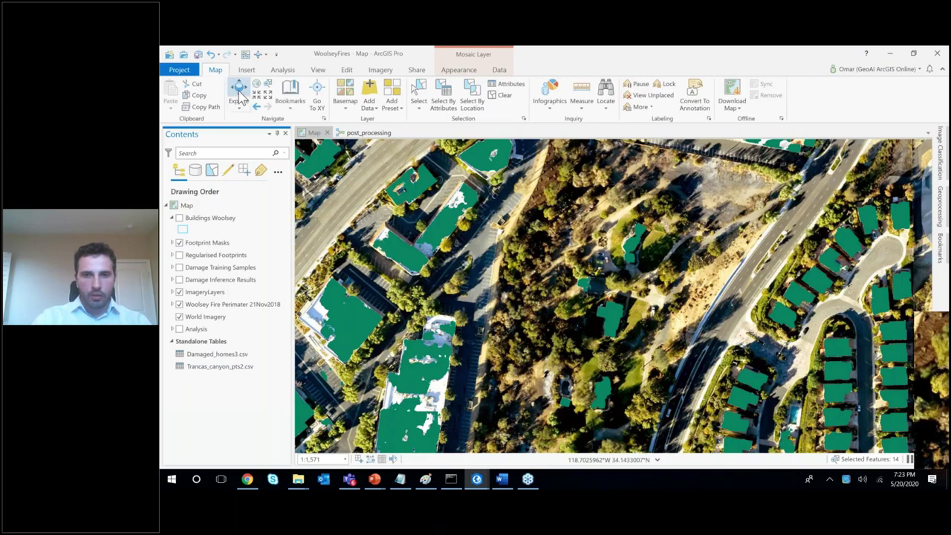
{"action": "left_click", "coordinate": [239, 93]}
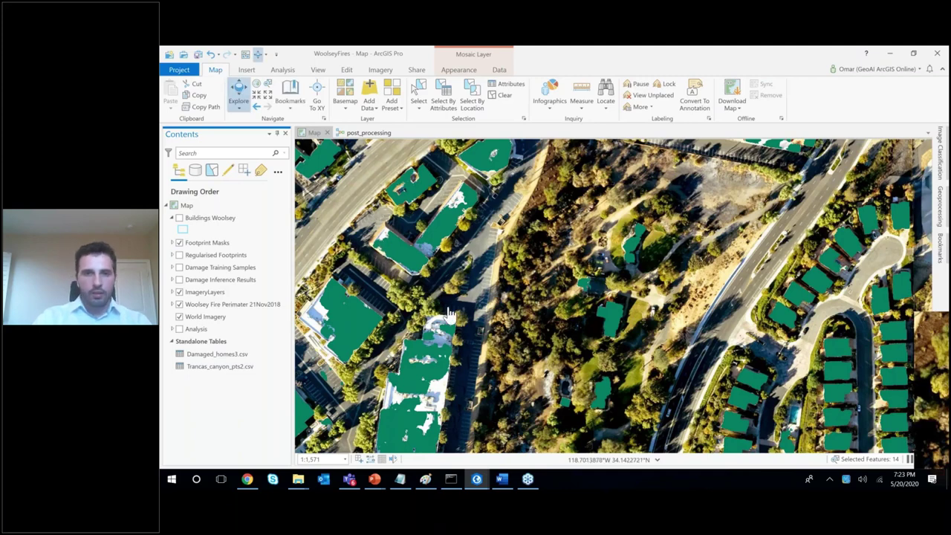
{"action": "left_click_drag", "start_coordinate": [448, 313], "coordinate": [628, 197]}
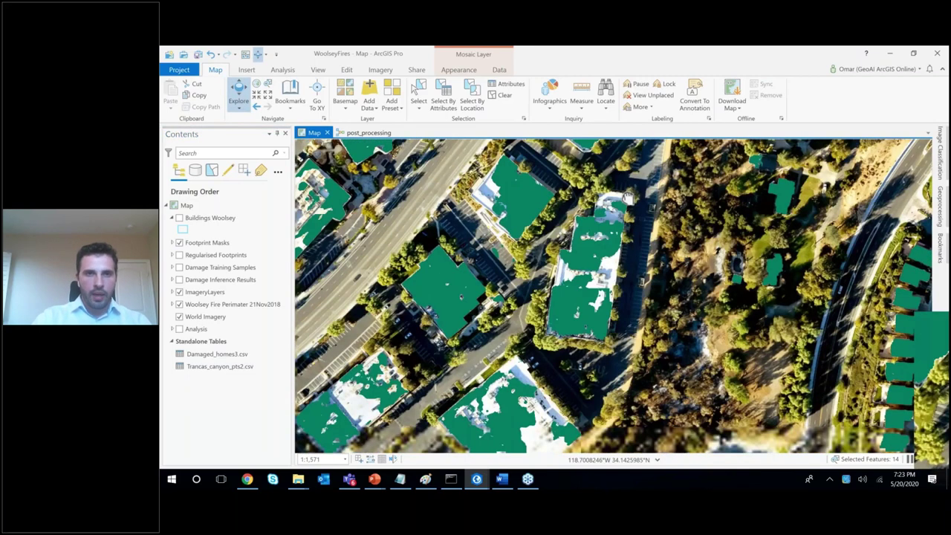
{"action": "left_click_drag", "start_coordinate": [342, 367], "coordinate": [458, 271]}
{"action": "scroll", "coordinate": [451, 237], "scroll_direction": "down", "scroll_amount": 2}
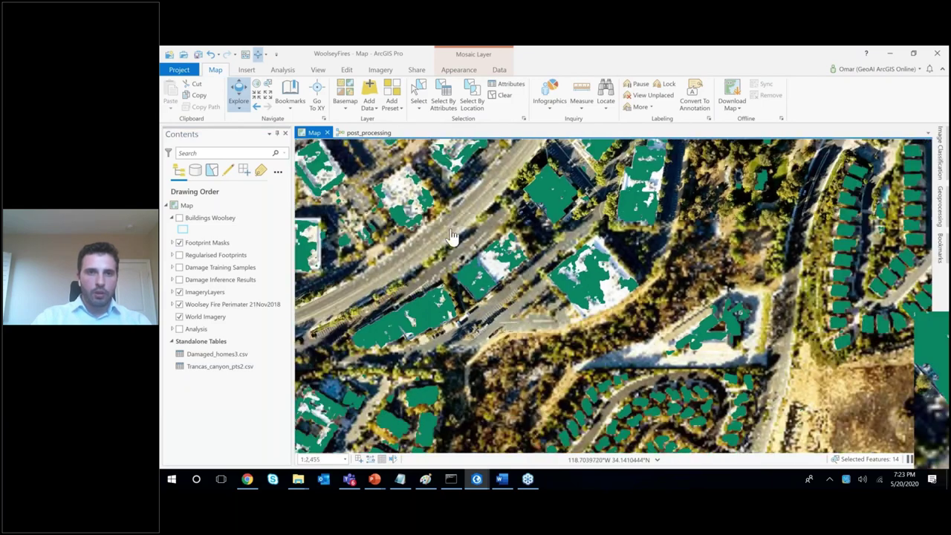
Open the post_processing model and review its workflow from Majority Filter to Regularize Building Footprint
{"action": "left_click", "coordinate": [369, 132]}
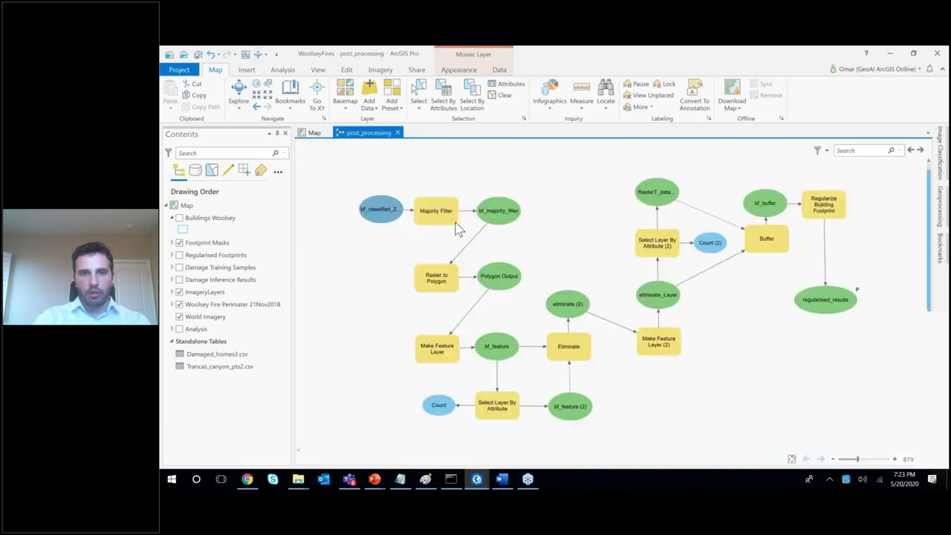
{"action": "right_click", "coordinate": [460, 287]}
{"action": "left_click", "coordinate": [393, 339]}
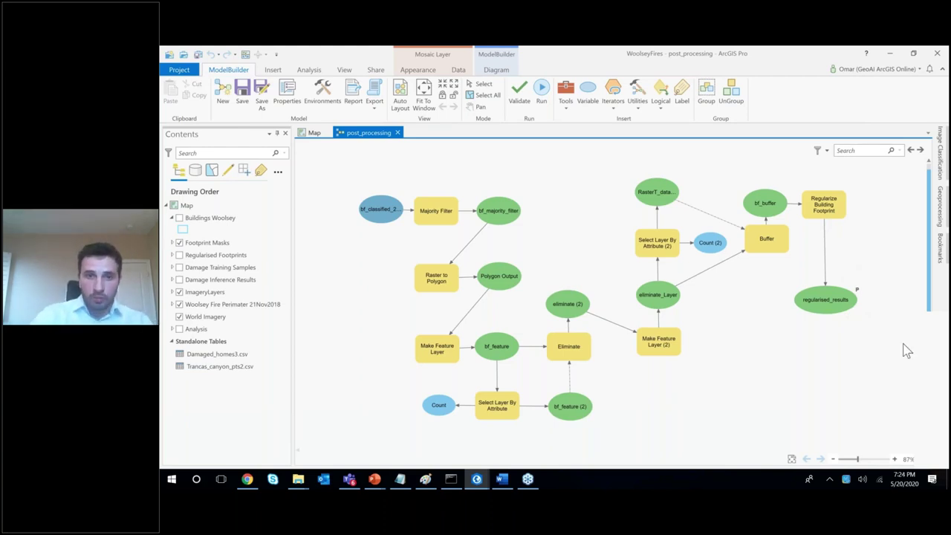
Return to the map, hide Footprint Masks, and display the Regularised Footprints layer to inspect the building outlines
{"action": "left_click", "coordinate": [314, 133]}
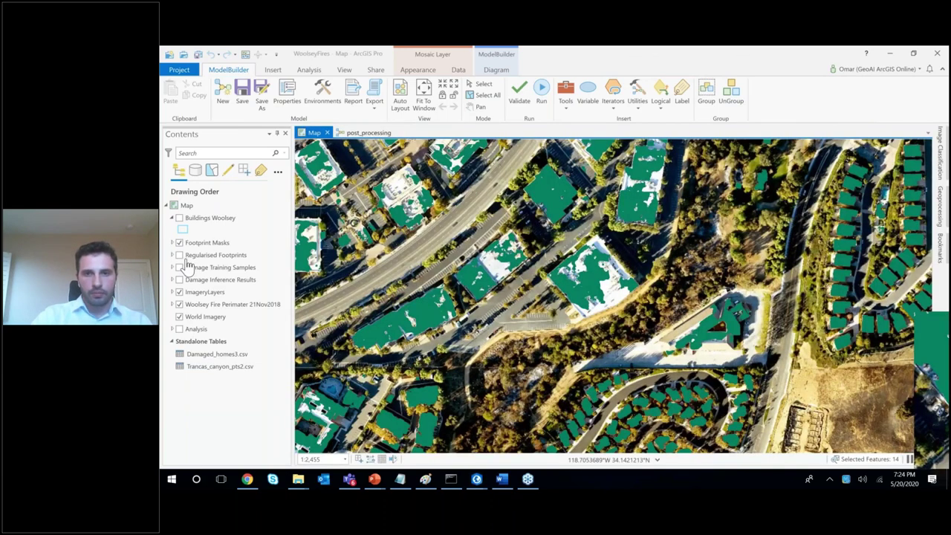
{"action": "left_click", "coordinate": [179, 242]}
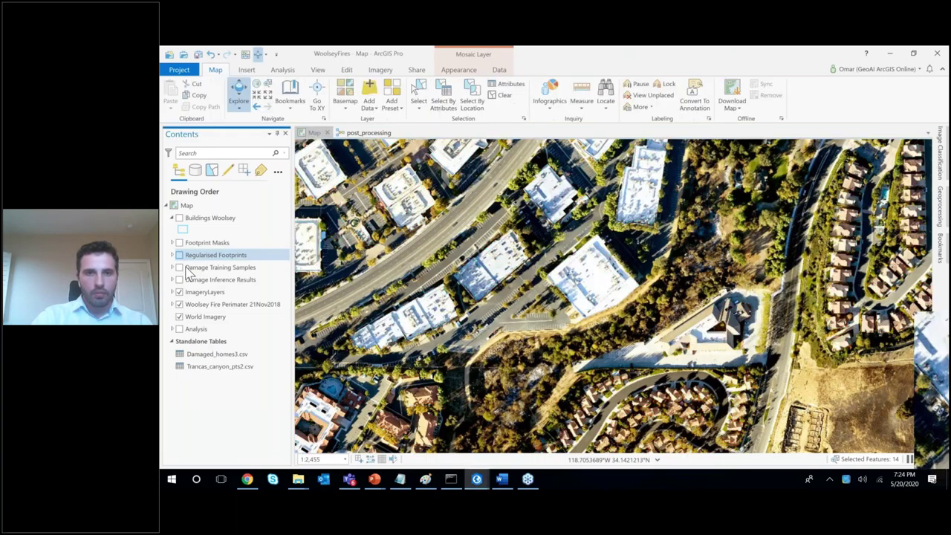
{"action": "left_click", "coordinate": [179, 255]}
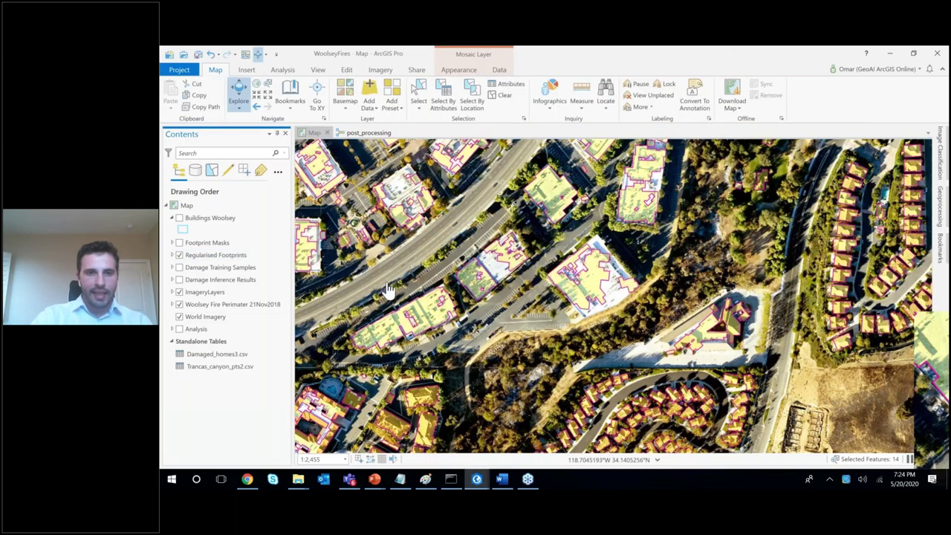
{"action": "scroll", "coordinate": [345, 376], "scroll_direction": "down", "scroll_amount": 2}
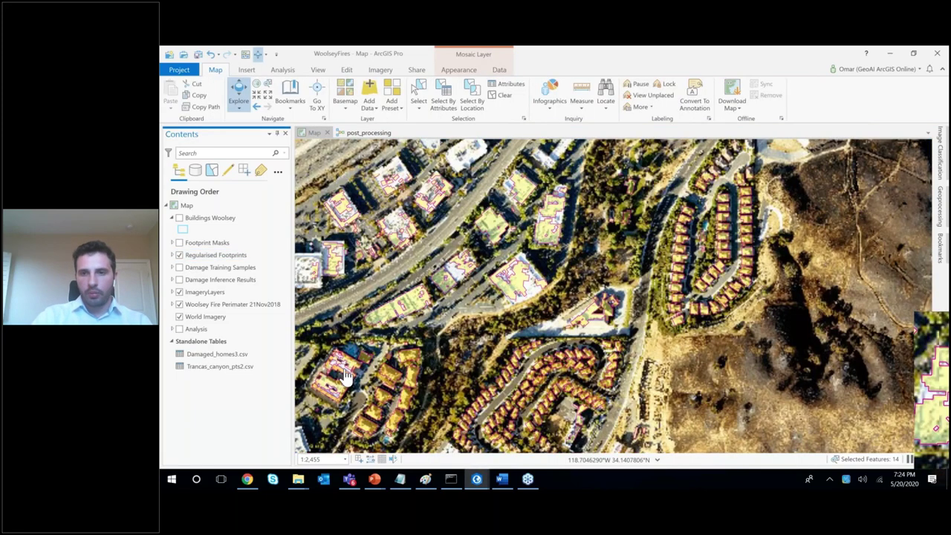
{"action": "scroll", "coordinate": [346, 376], "scroll_direction": "up", "scroll_amount": 2}
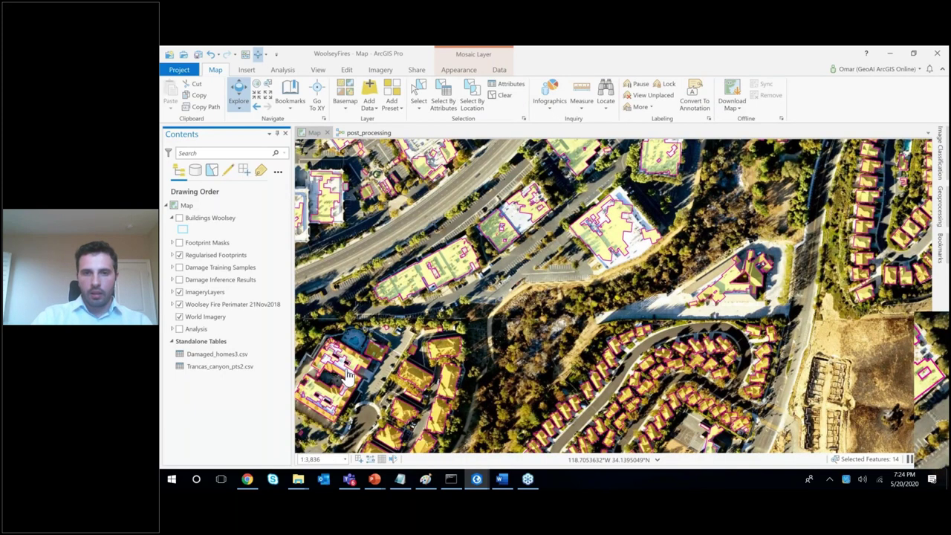
{"action": "left_click_drag", "start_coordinate": [675, 343], "coordinate": [838, 183]}
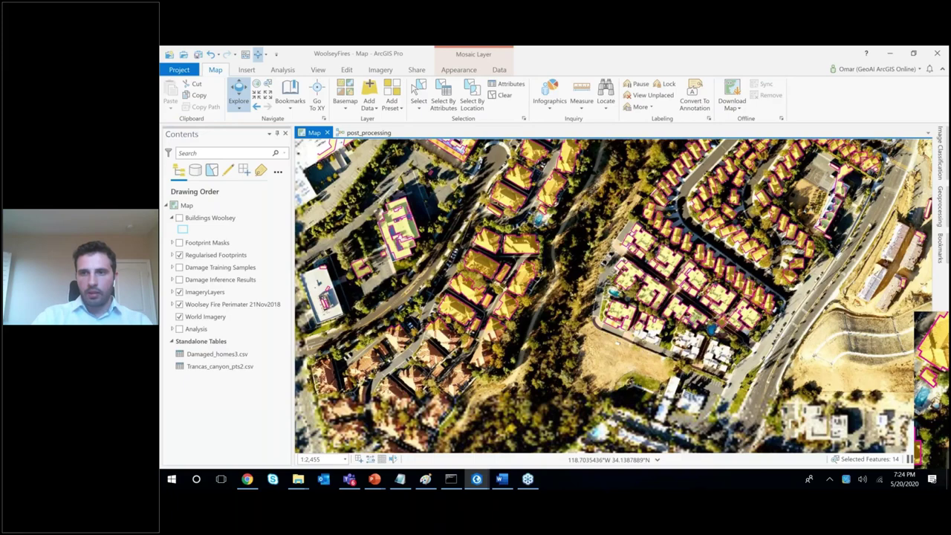
Zoom to the Detected Building Footprints bookmark and examine the regularised footprints in the coastal neighbourhood
{"action": "left_click", "coordinate": [941, 250]}
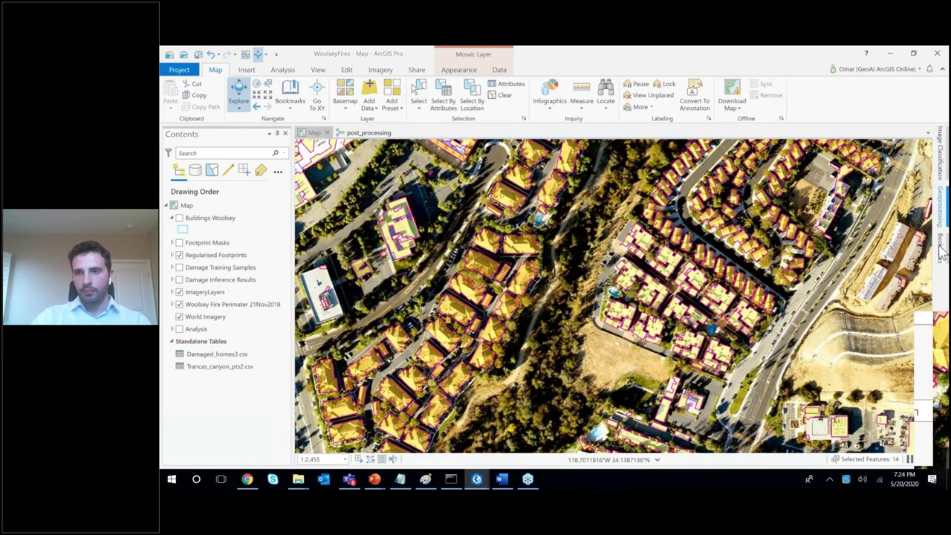
{"action": "left_click", "coordinate": [942, 251]}
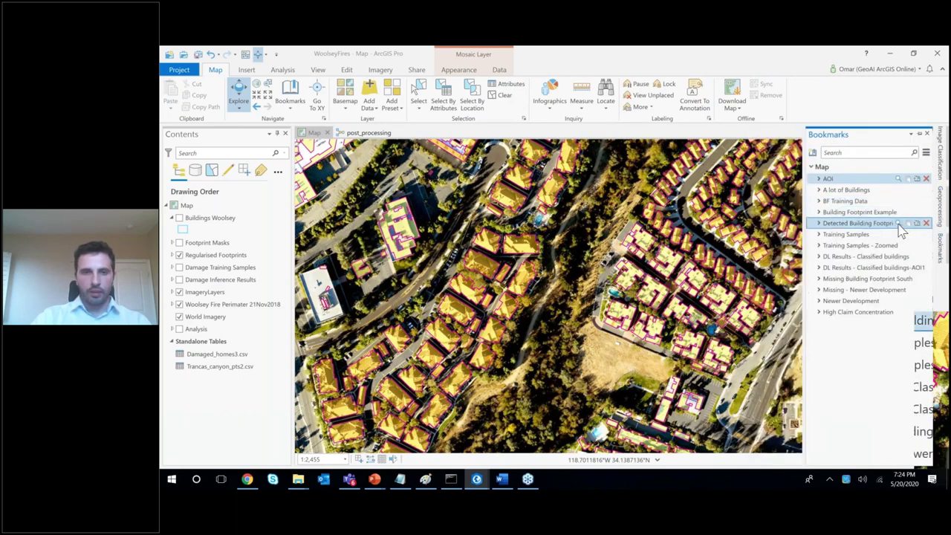
{"action": "left_click", "coordinate": [898, 226]}
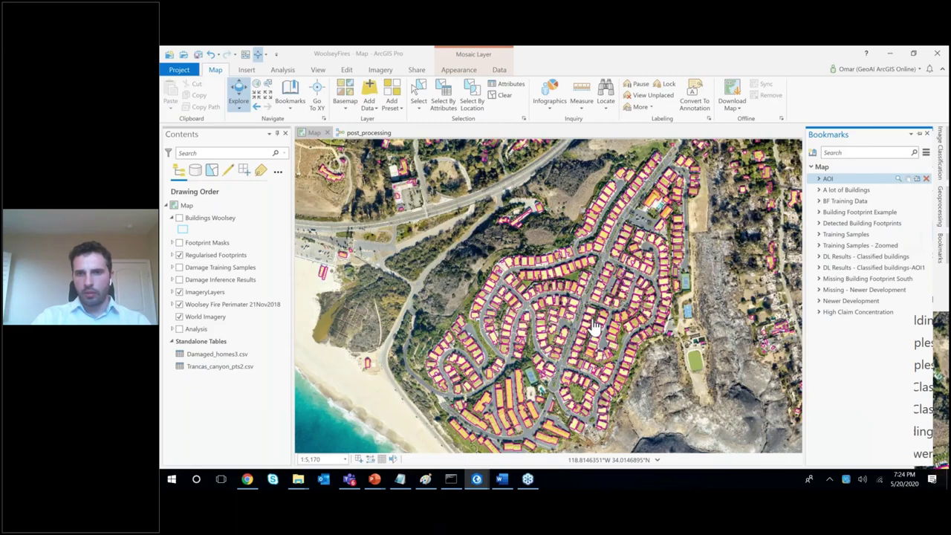
{"action": "scroll", "coordinate": [594, 329], "scroll_direction": "up", "scroll_amount": 2}
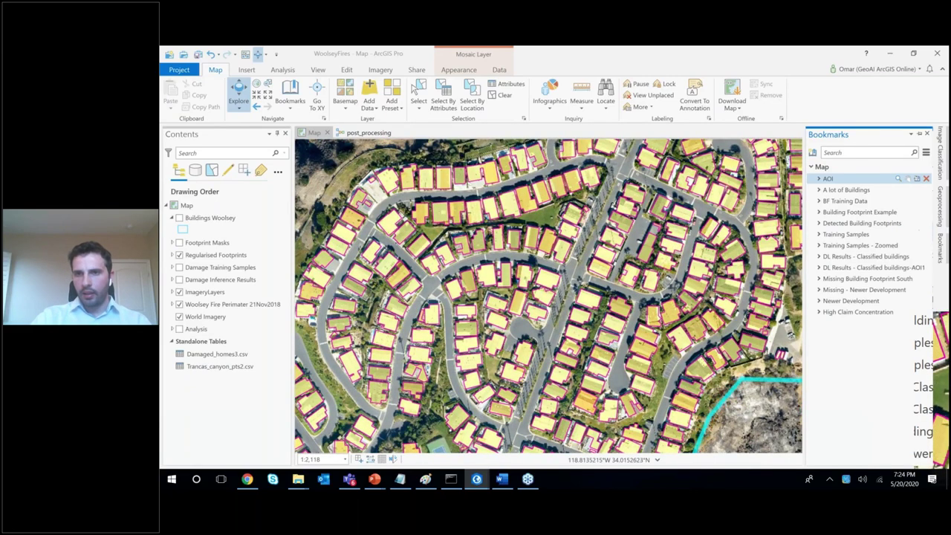
Zoom to the Building Footprint Example bookmark and inspect the regularised outlines around the large building complex
{"action": "left_click", "coordinate": [861, 245]}
{"action": "left_click", "coordinate": [906, 224]}
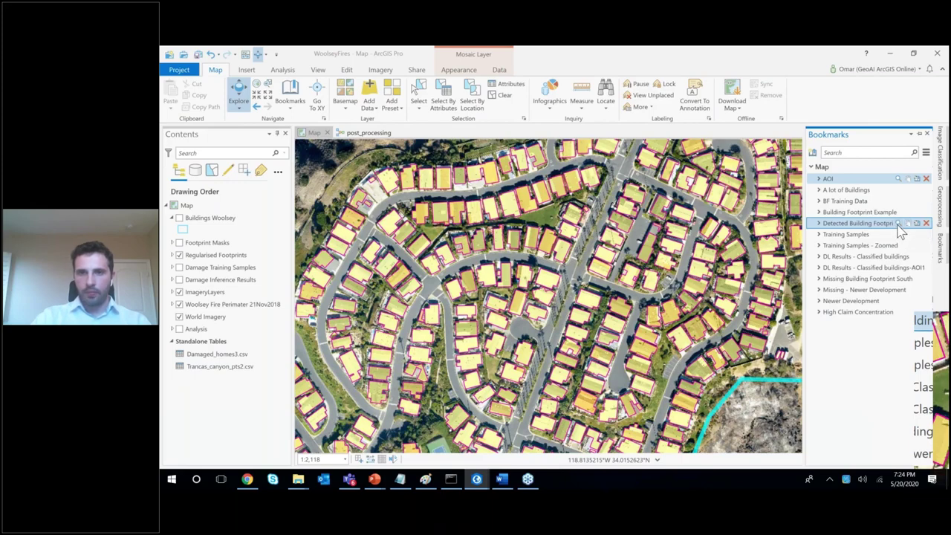
{"action": "left_click", "coordinate": [899, 213]}
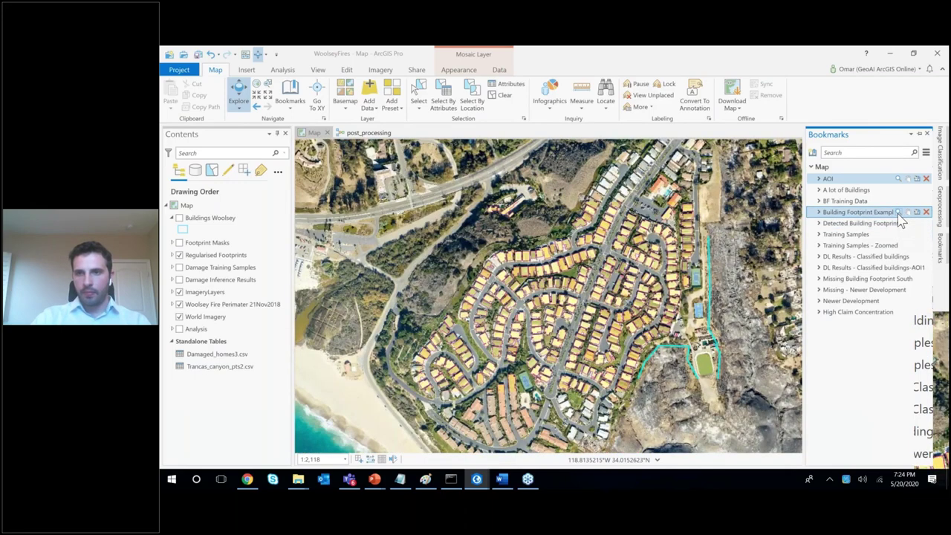
{"action": "left_click", "coordinate": [890, 202]}
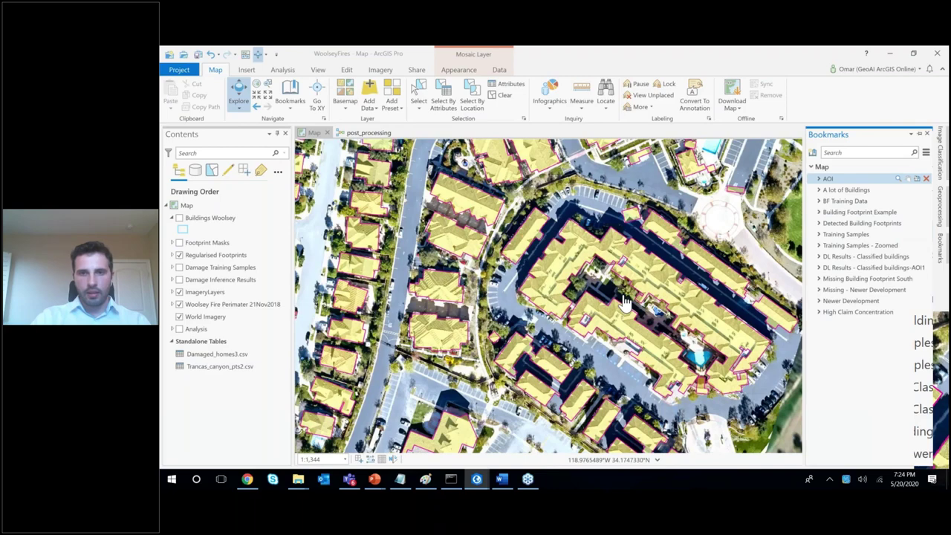
{"action": "scroll", "coordinate": [624, 301], "scroll_direction": "up", "scroll_amount": 2}
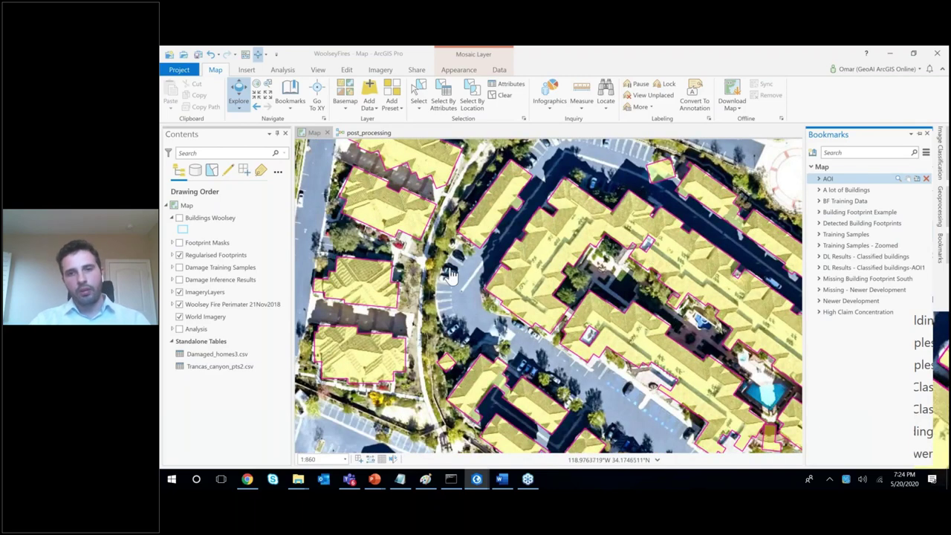
{"action": "scroll", "coordinate": [453, 275], "scroll_direction": "down", "scroll_amount": 3}
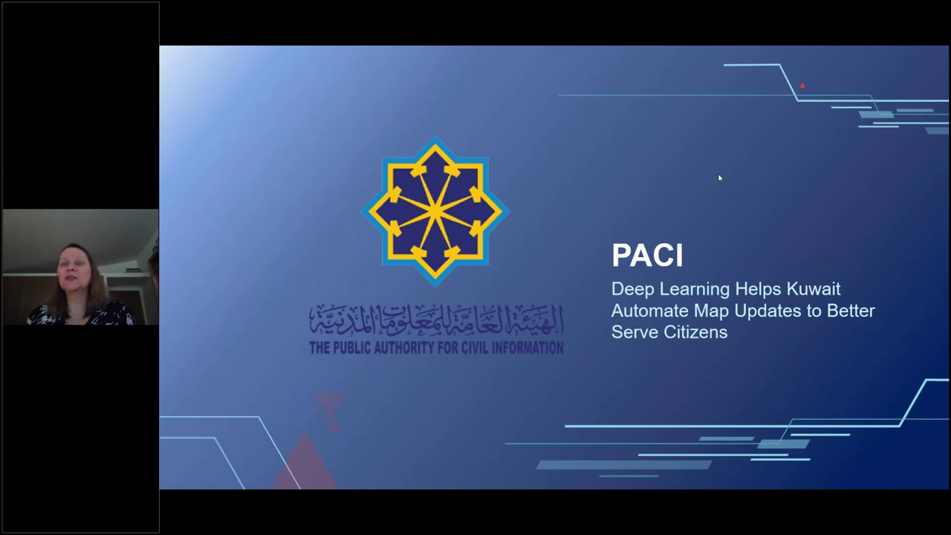
{"action": "left_click", "coordinate": [731, 408]}
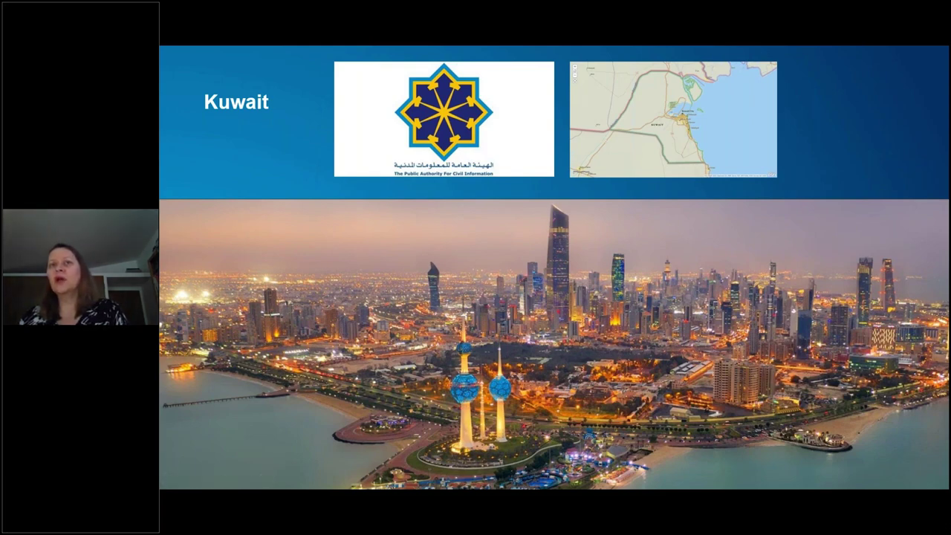
{"action": "key", "text": "Right"}
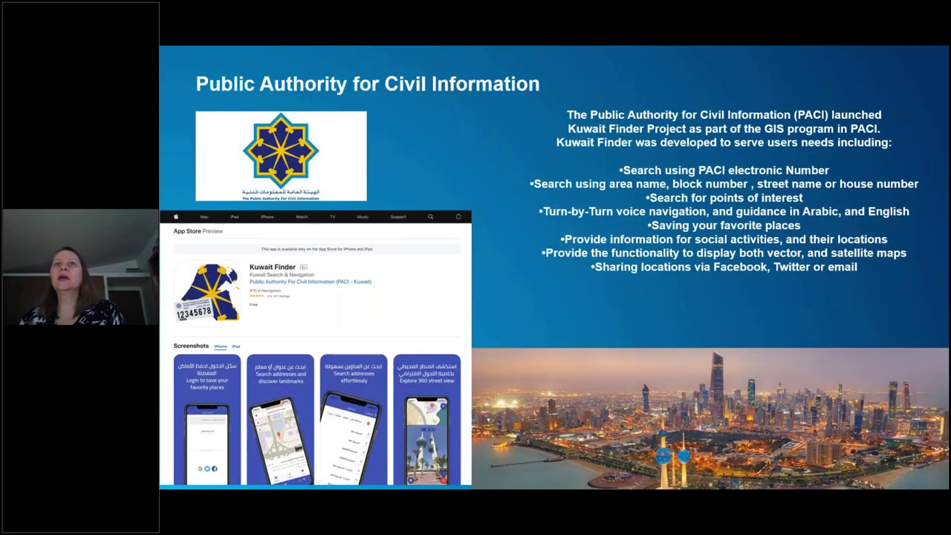